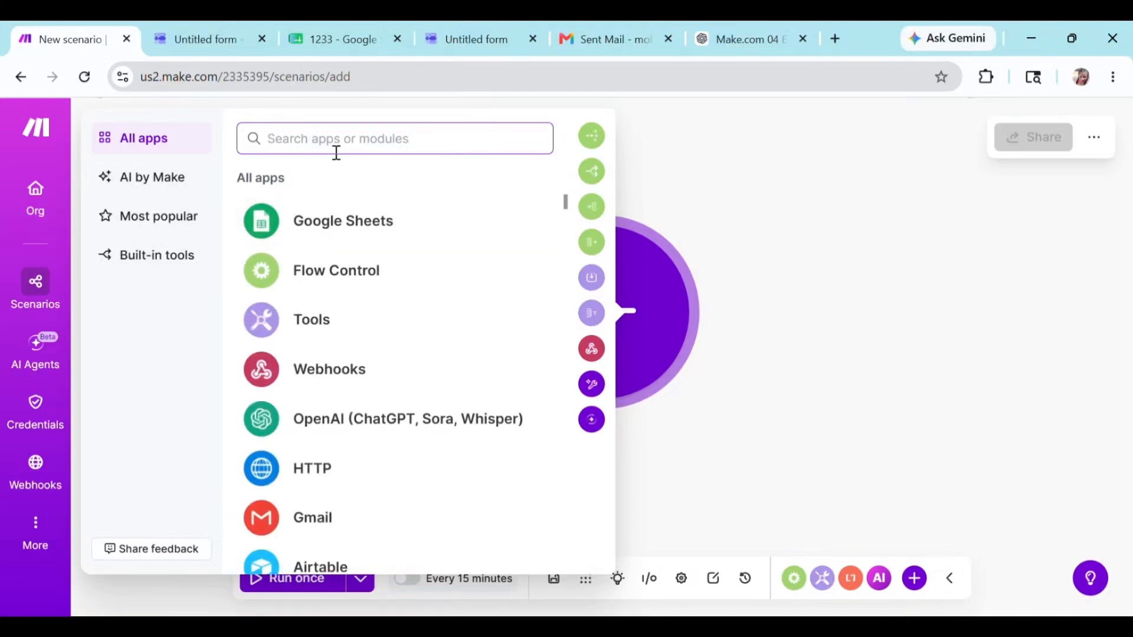
Step: Add the Google Forms Watch Responses module as the scenario's trigger
scroll(354, 336, "down", 10)
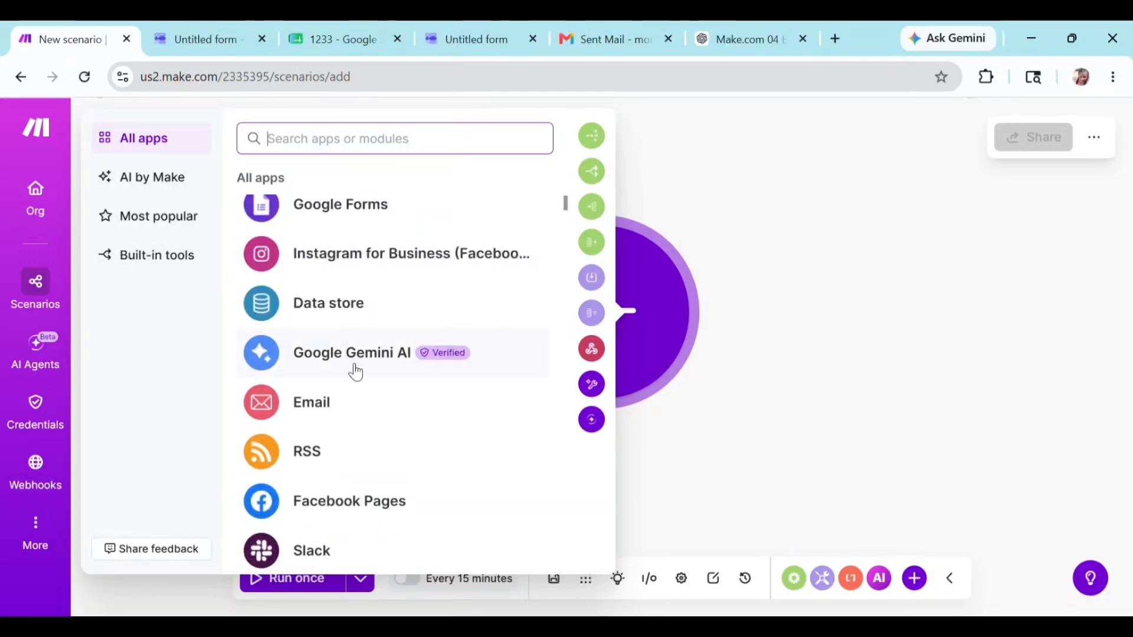
scroll(355, 372, "down", 15)
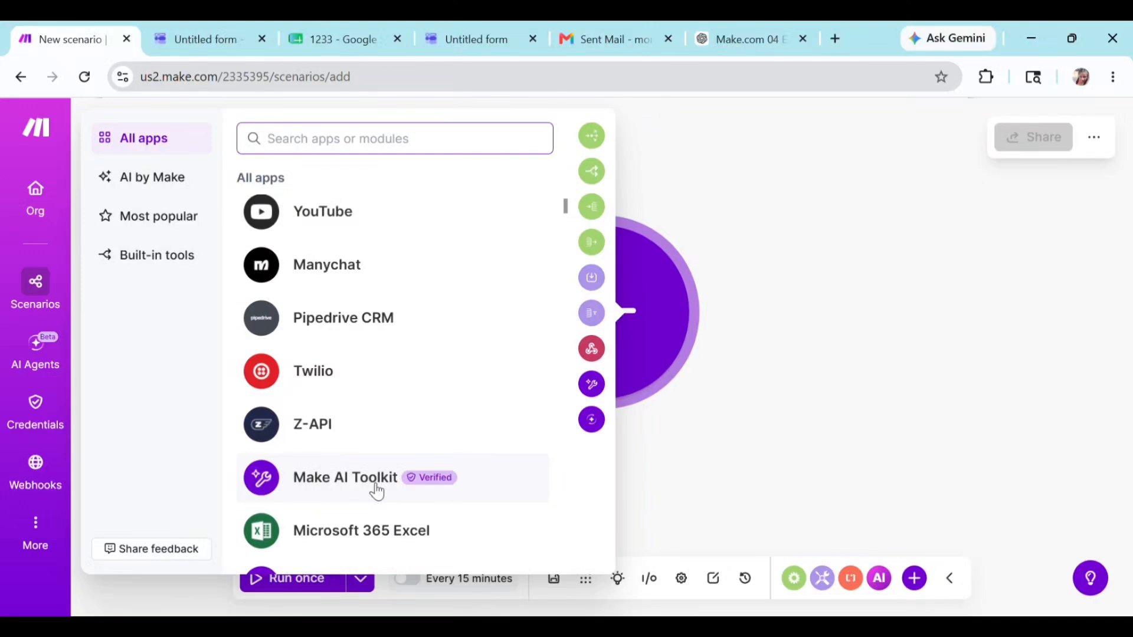
scroll(376, 491, "down", 5)
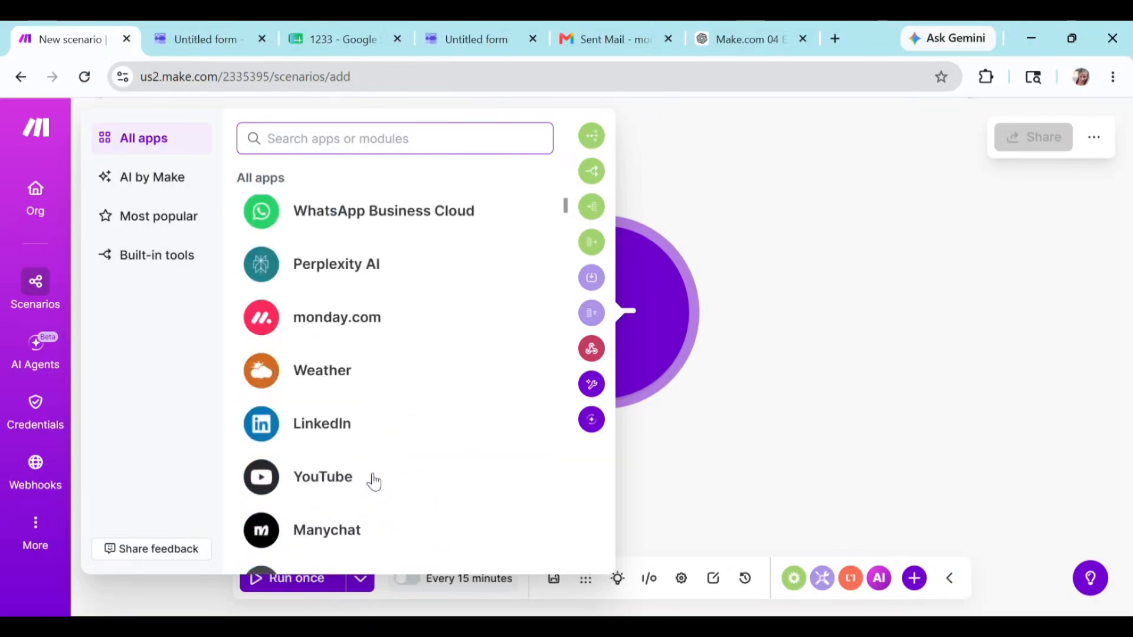
scroll(374, 482, "up", 10)
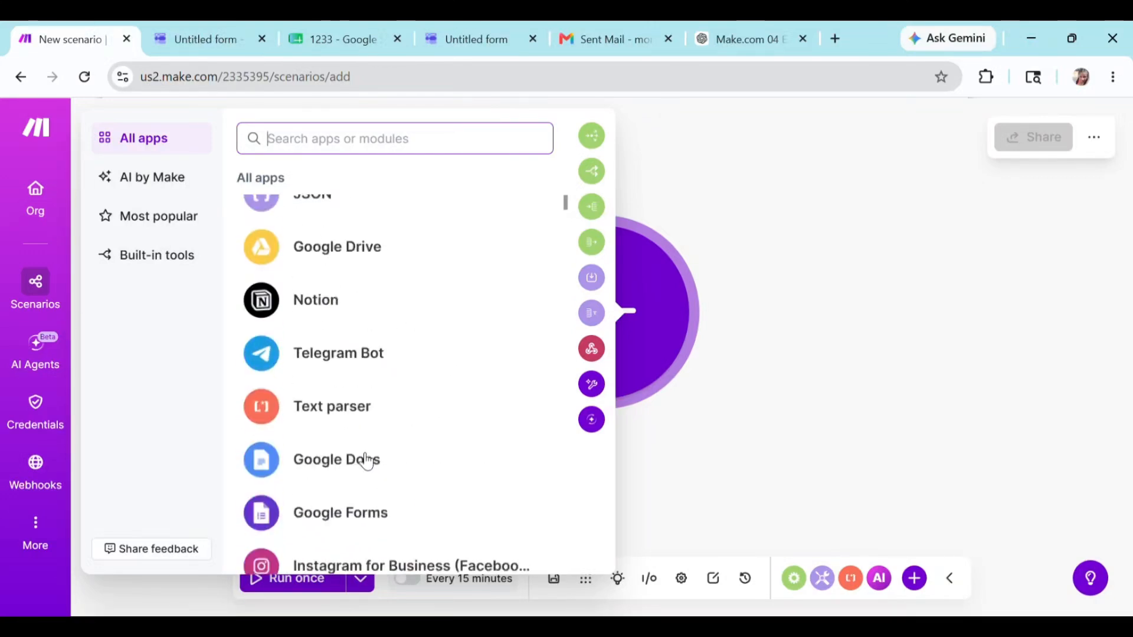
scroll(366, 461, "down", 2)
left_click(322, 435)
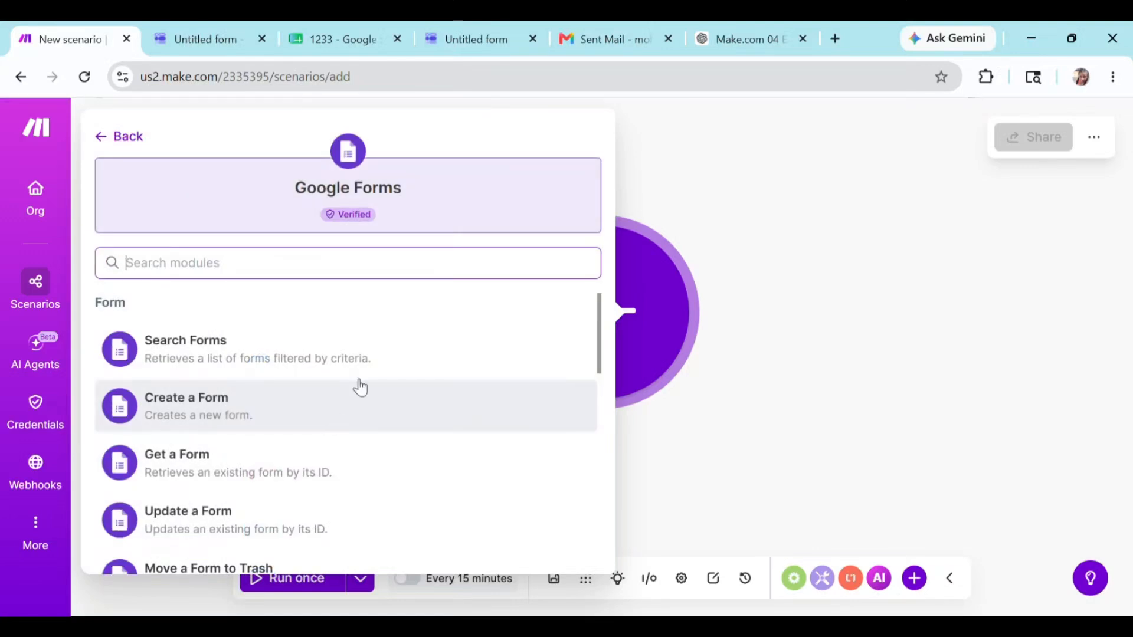
scroll(266, 391, "down", 3)
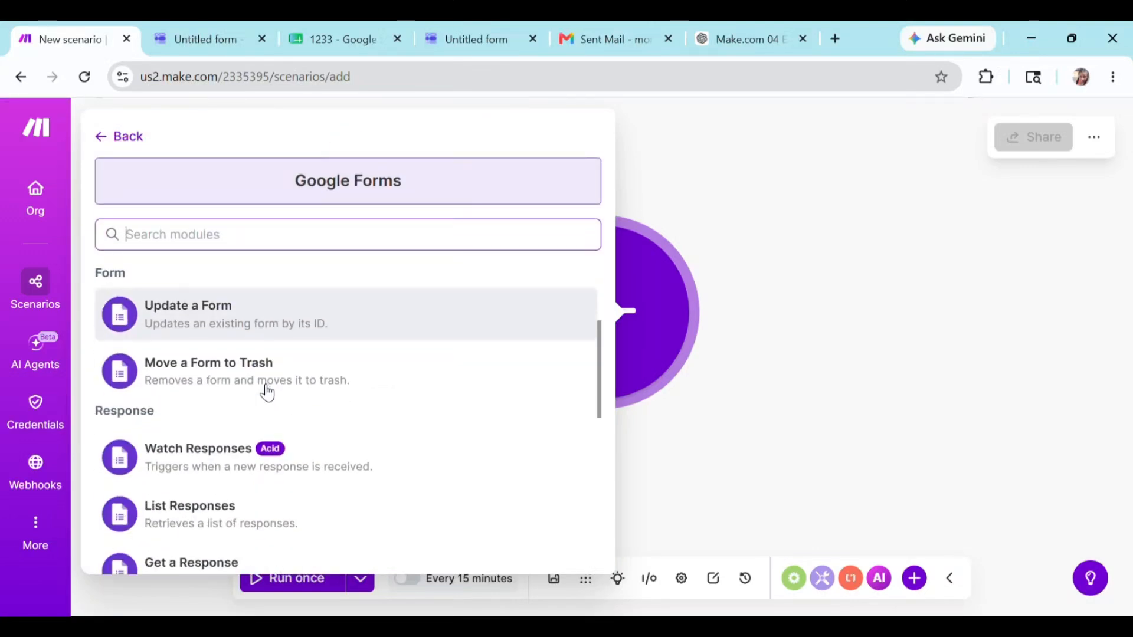
left_click(246, 463)
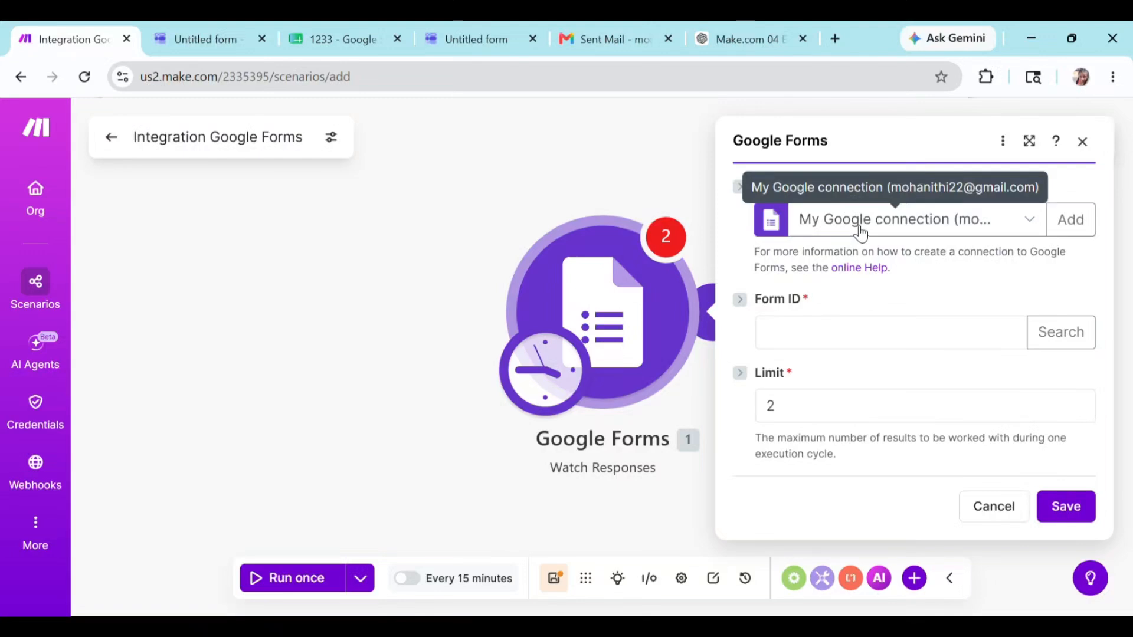
Step: Switch to the Untitled form in Google Forms and copy the form ID from its URL
left_click(198, 39)
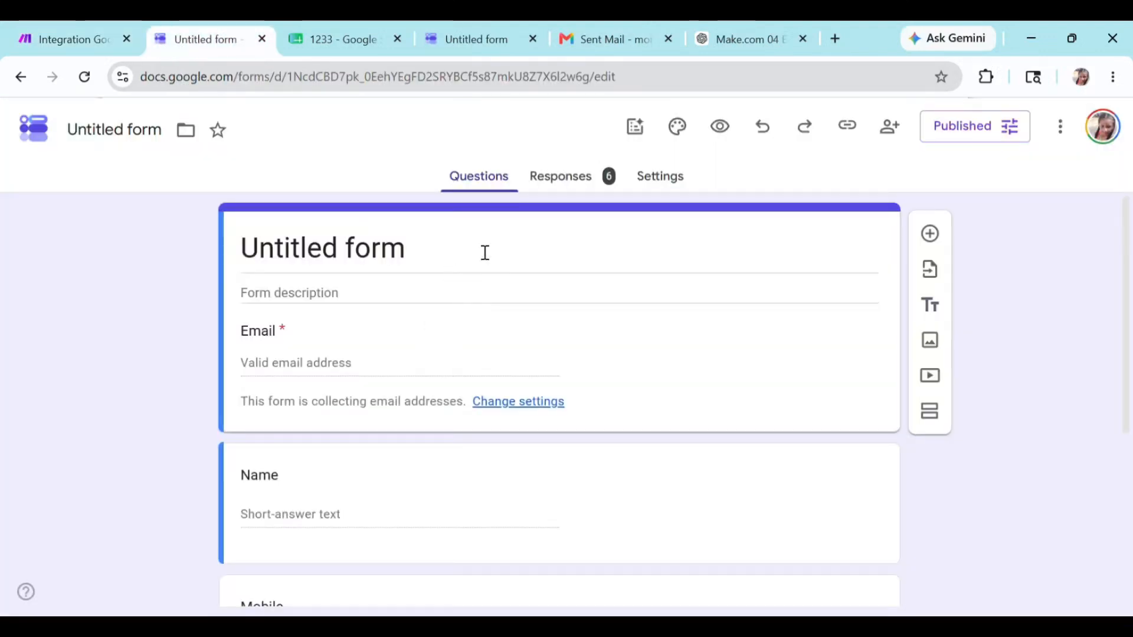
scroll(414, 394, "down", 4)
scroll(409, 397, "up", 4)
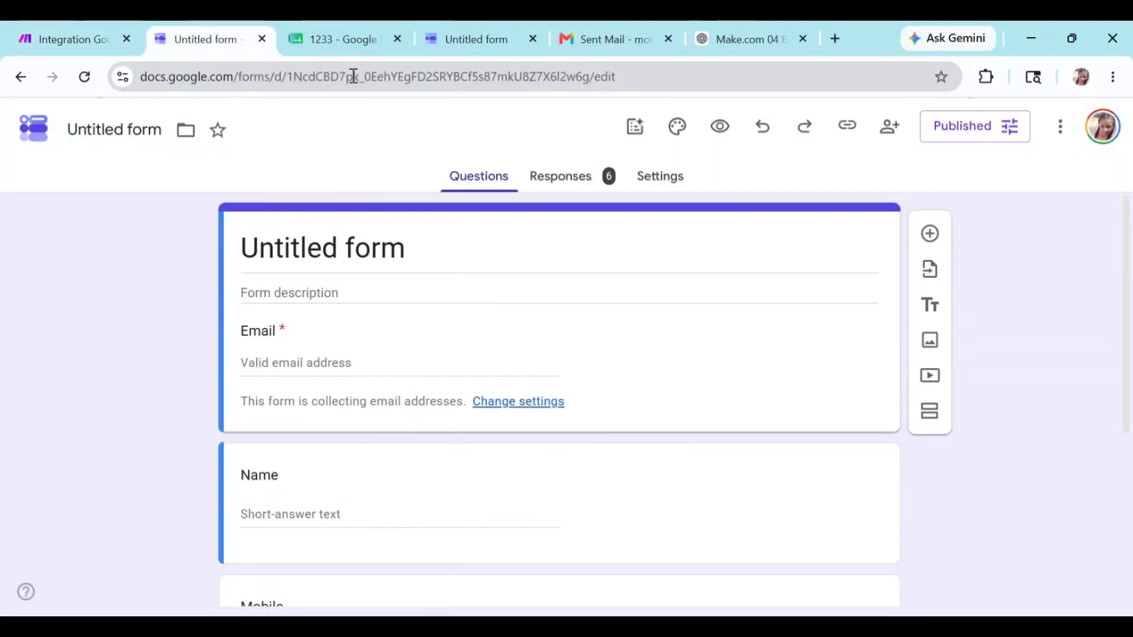
left_click(320, 78)
left_click(313, 78)
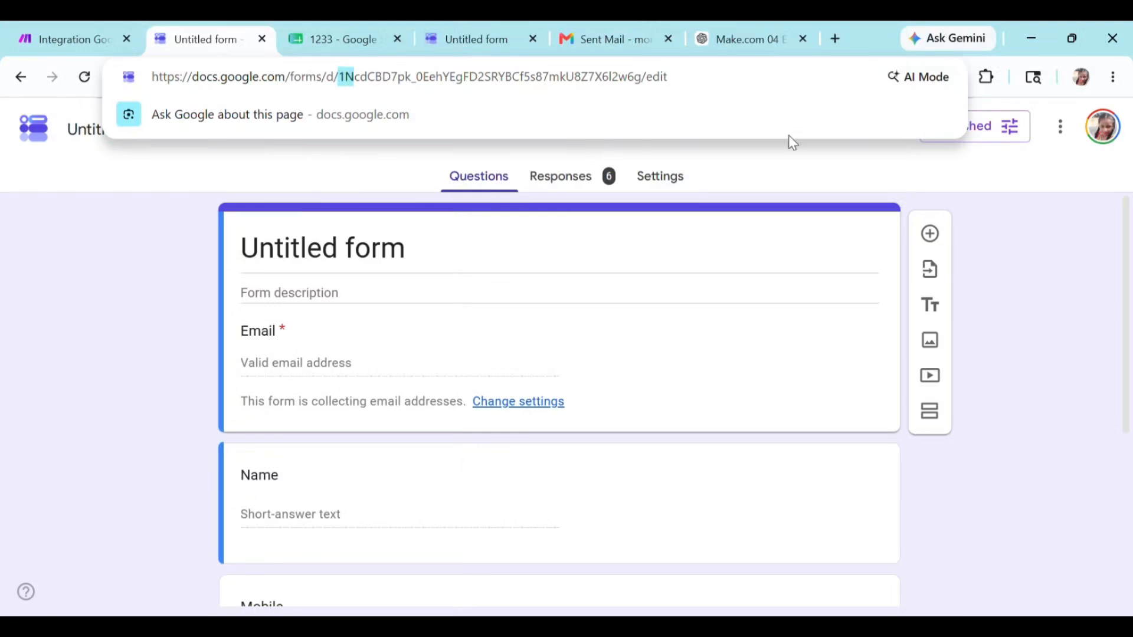
key("shift+Right")
key("shift+Right")
key("shift+Right")
key("shift+Right")
key("shift+Right")
key("shift+Right")
key("shift+Right")
key("shift+Right")
key("shift+Right")
key("shift+Right")
key("shift+Right")
key("shift+Right")
key("shift+Right")
key("shift+Right")
key("shift+Right")
key("shift+Right")
key("shift+Right")
key("shift+Right")
key("shift+Right")
key("shift+Right")
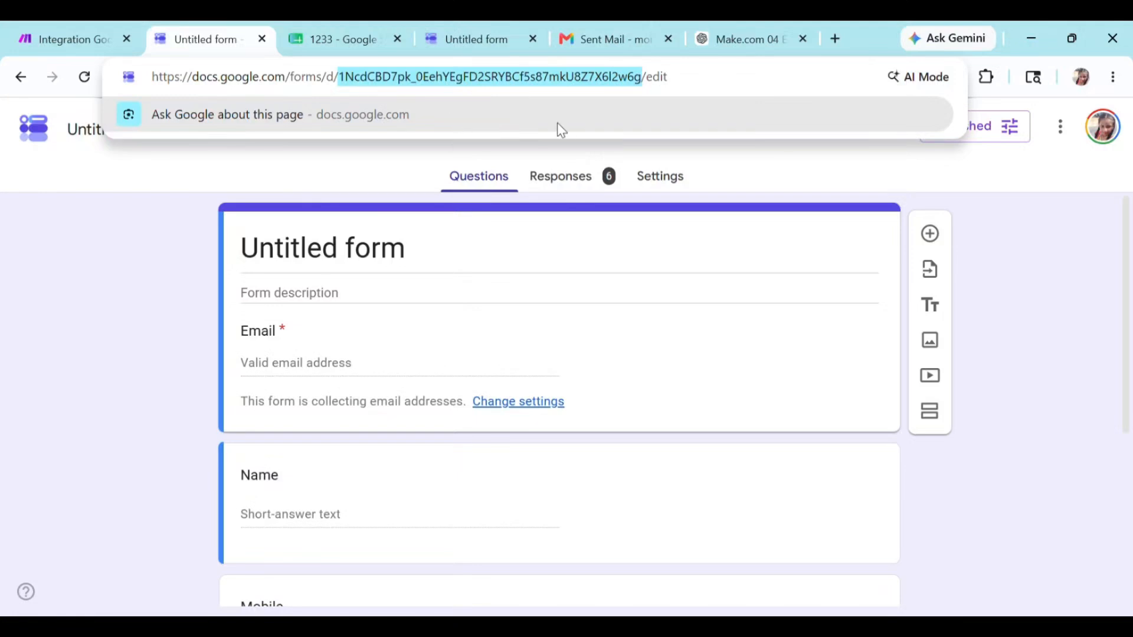
Step: Switch back to Make and configure the Watch Responses module with the copied form ID, a limit of 2 and All as the starting point
left_click(136, 21)
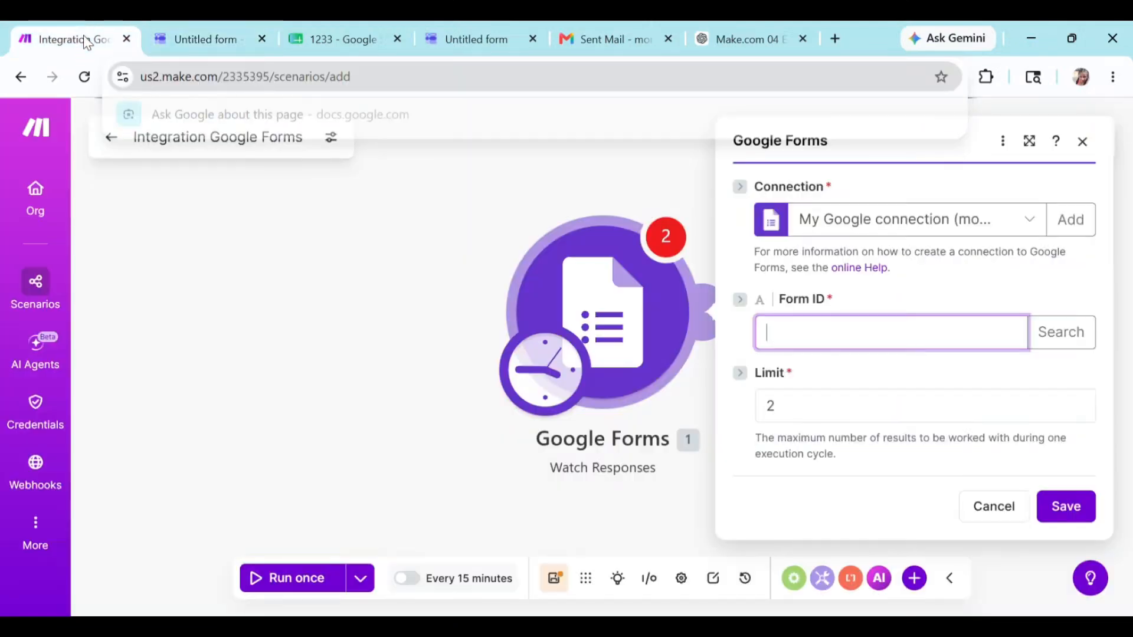
key("ctrl+v")
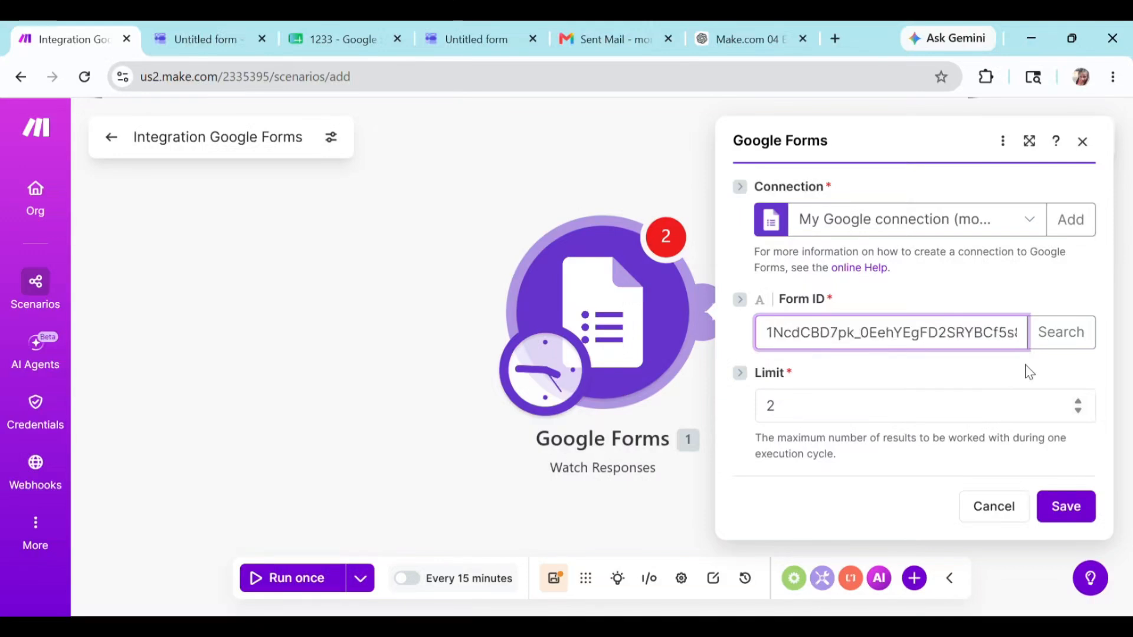
left_click(931, 418)
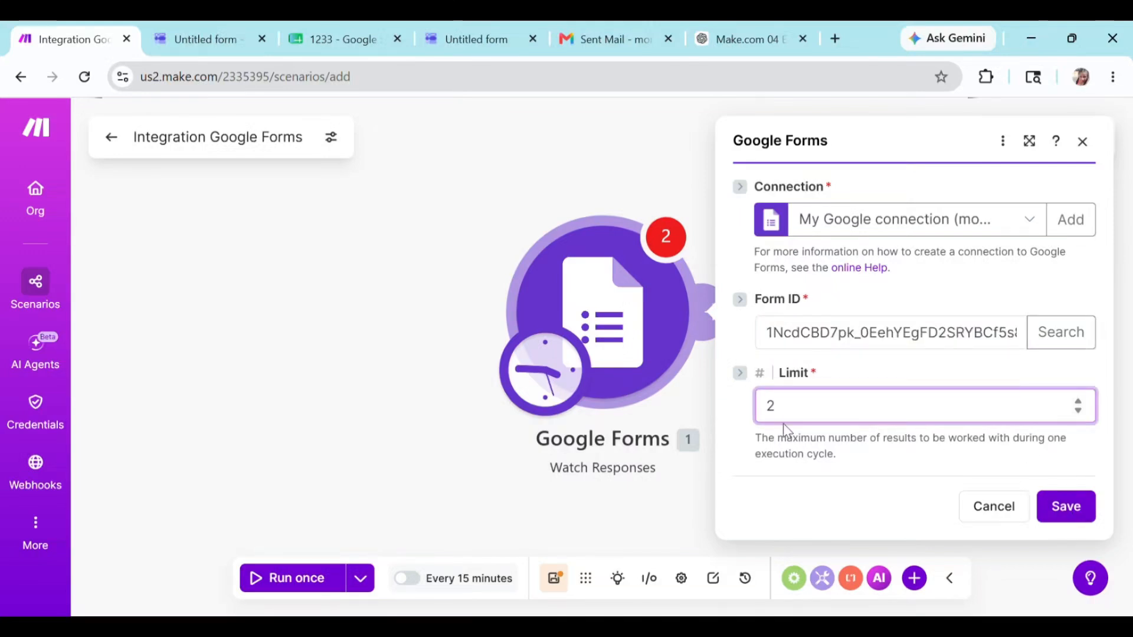
left_click(1055, 518)
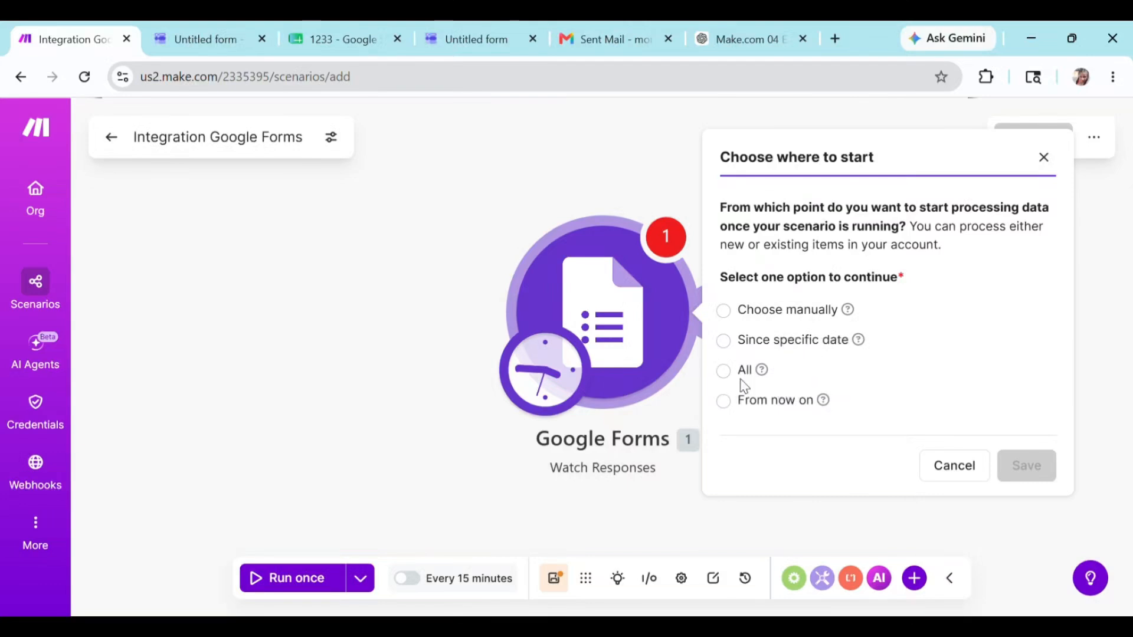
left_click(723, 371)
left_click(1039, 469)
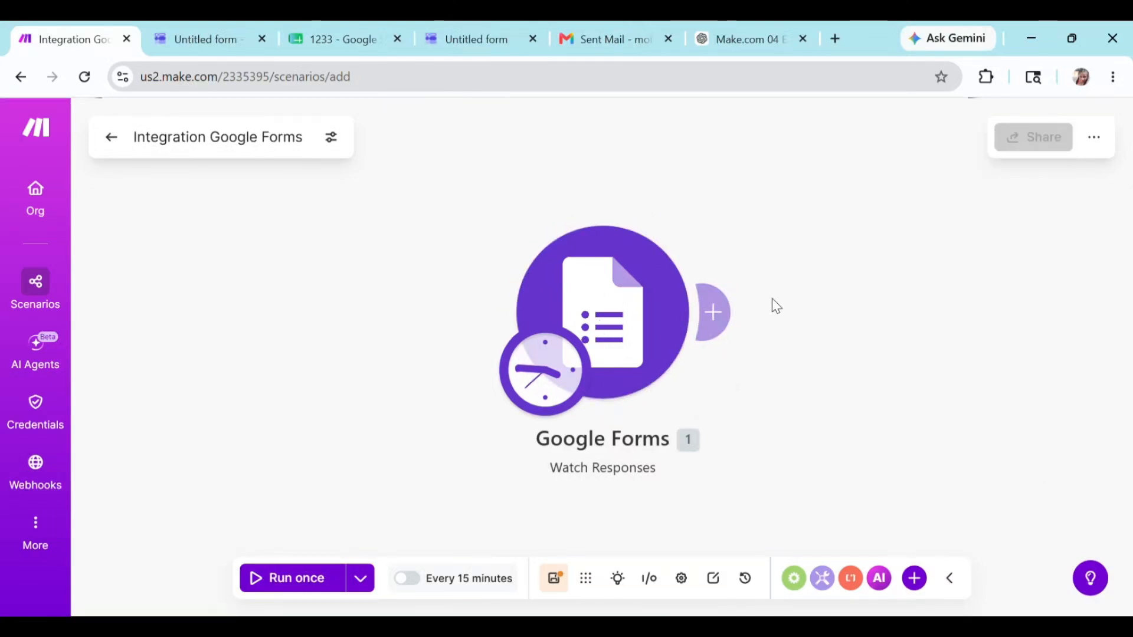
Step: Add a Google Sheets Add a Row module after the Google Forms trigger
mouse_move(721, 313)
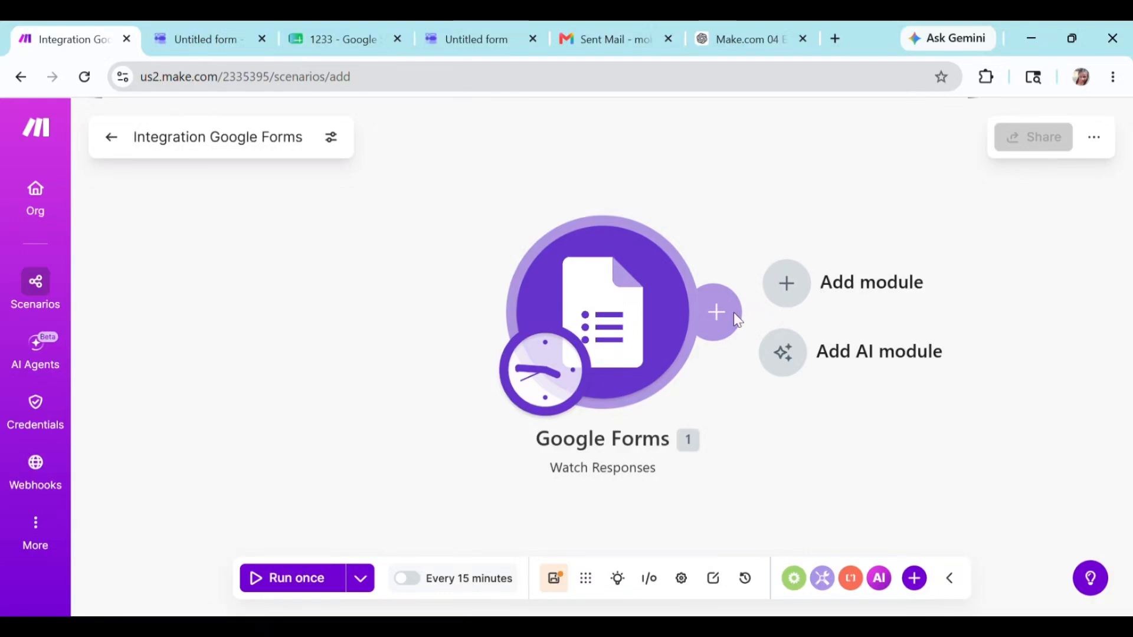
left_click(832, 299)
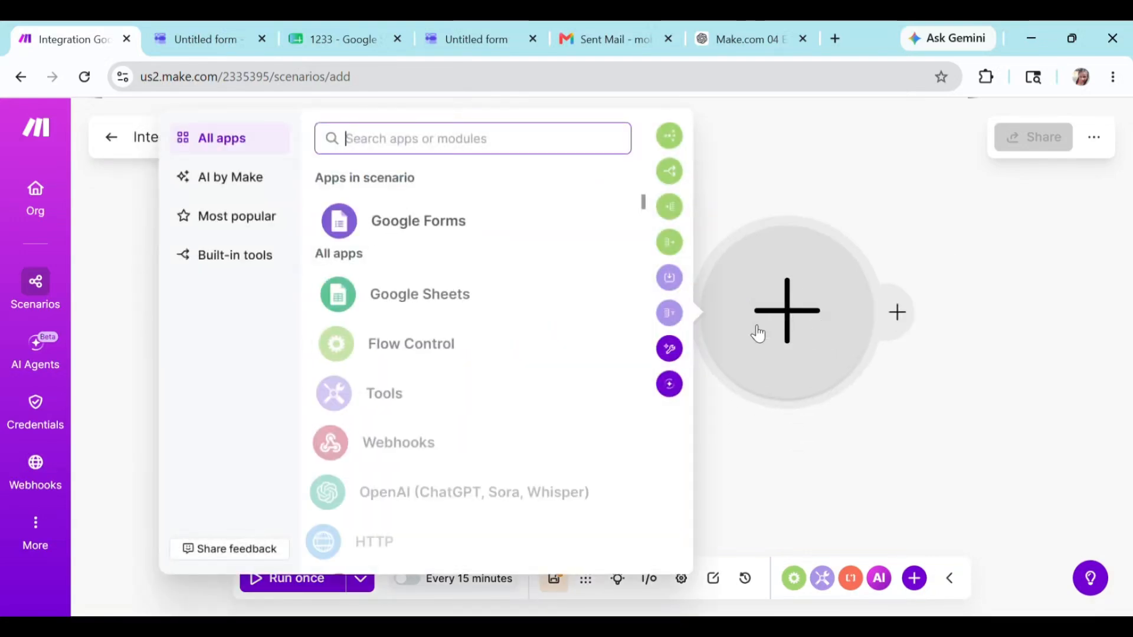
left_click(386, 305)
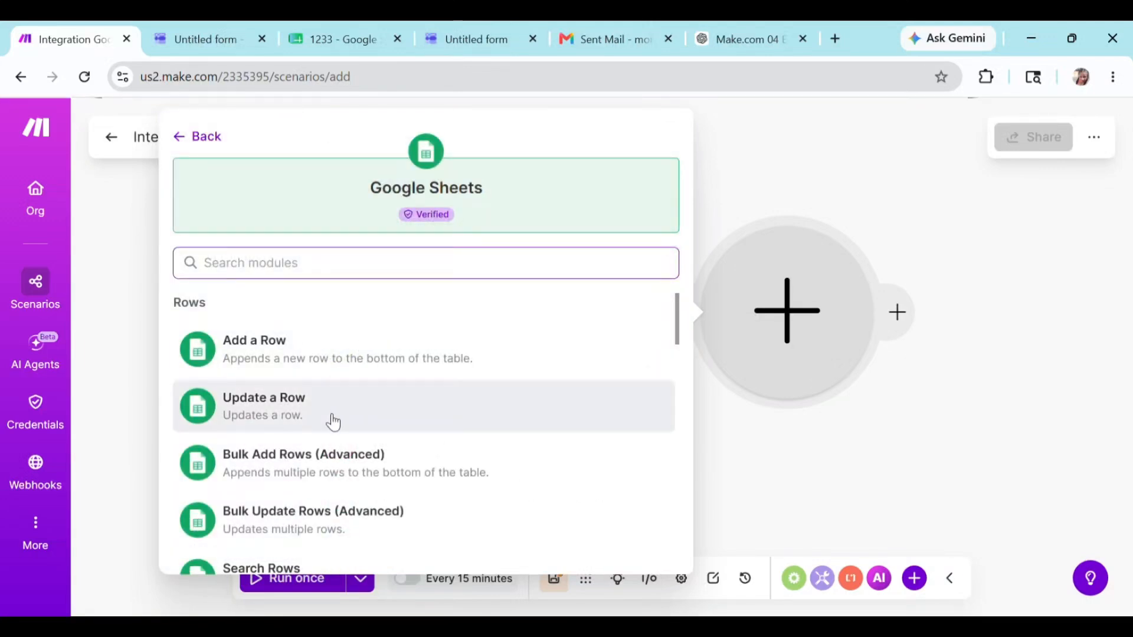
left_click(285, 361)
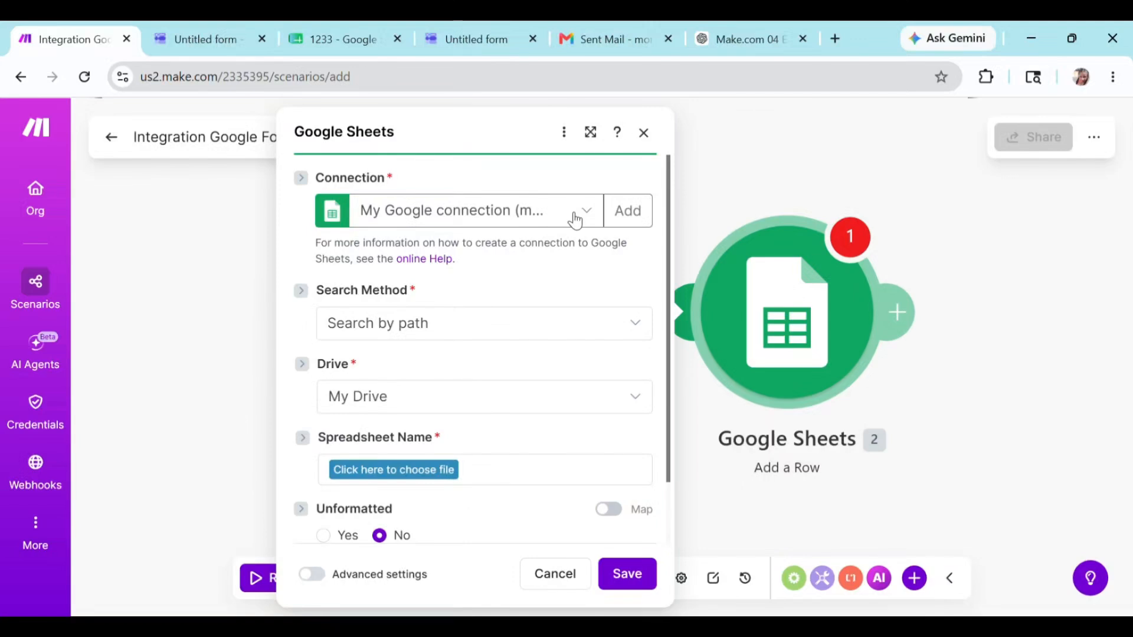
Step: Set the Add a Row module's Google connection, spreadsheet 1233 and sheet Form responses 1
left_click(574, 219)
left_click(537, 249)
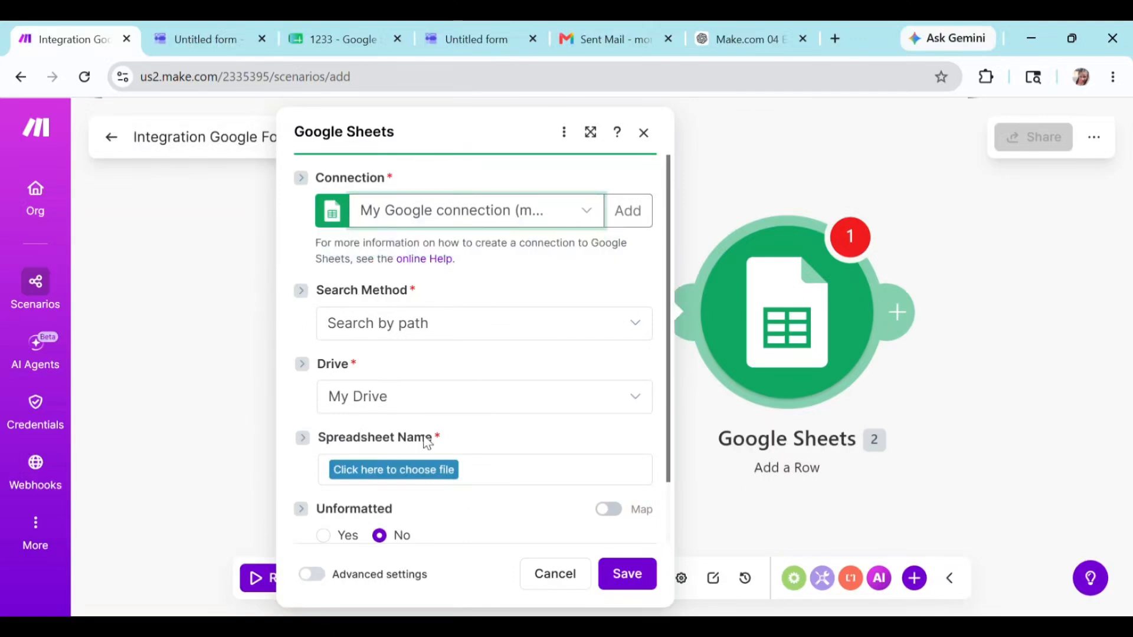
left_click(411, 482)
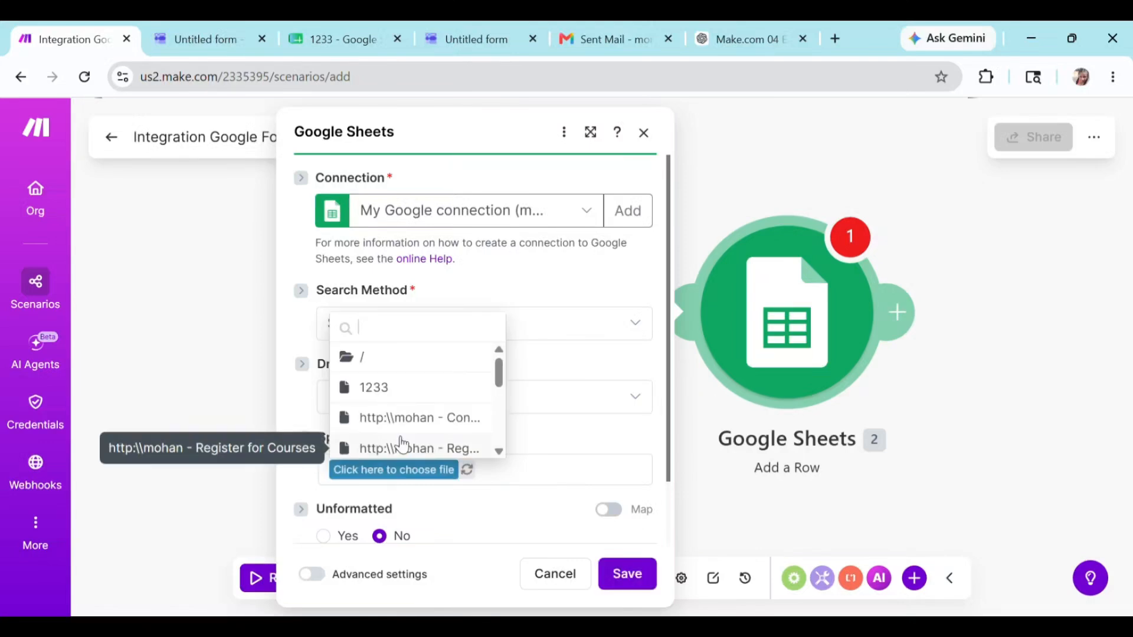
left_click(362, 391)
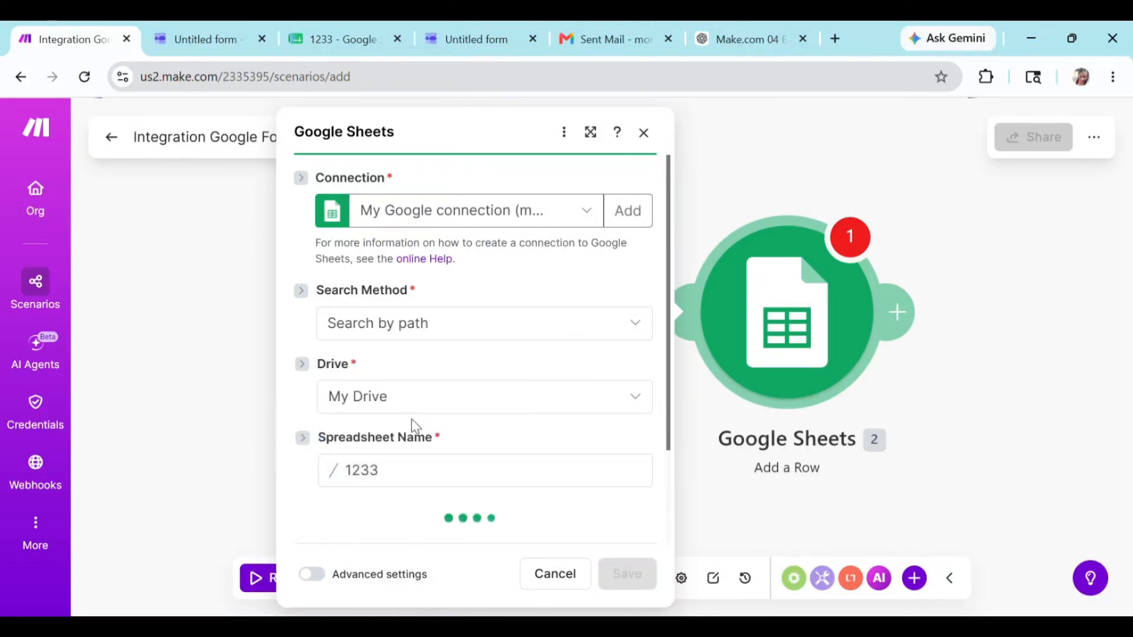
scroll(439, 359, "down", 3)
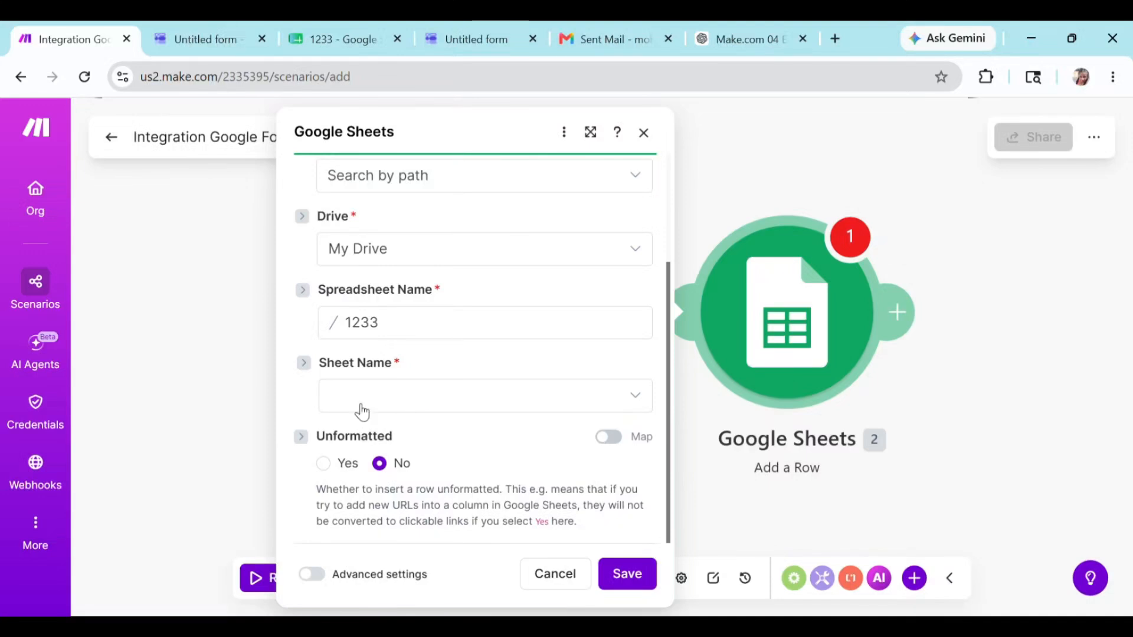
left_click(363, 410)
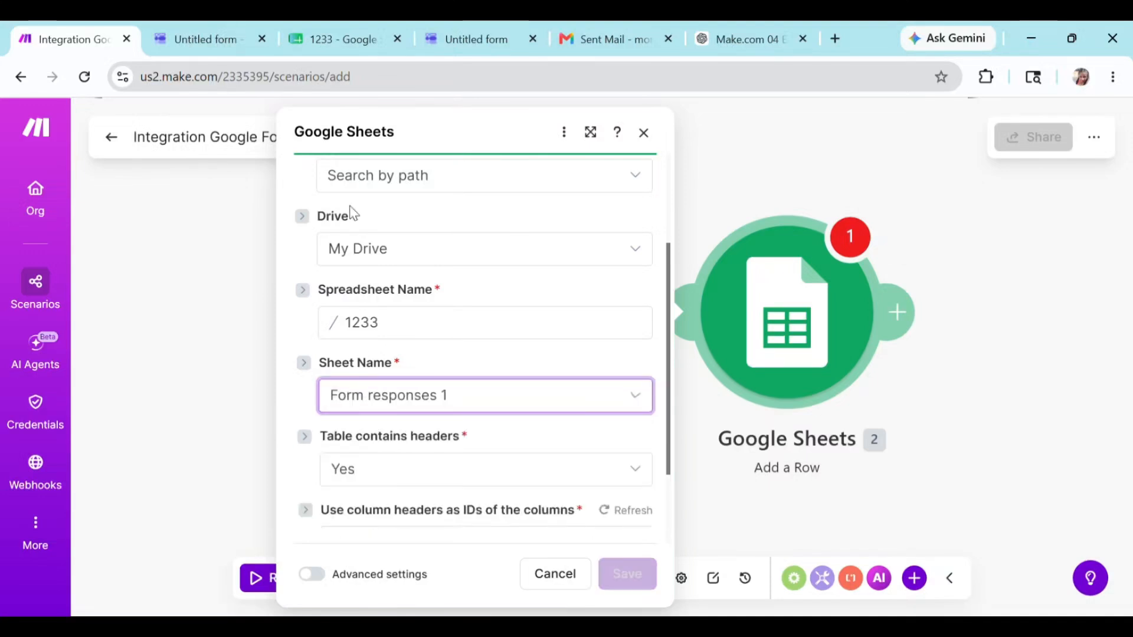
Step: Compare the column headers in spreadsheet 1233 with the Add a Row module's column fields
left_click(344, 39)
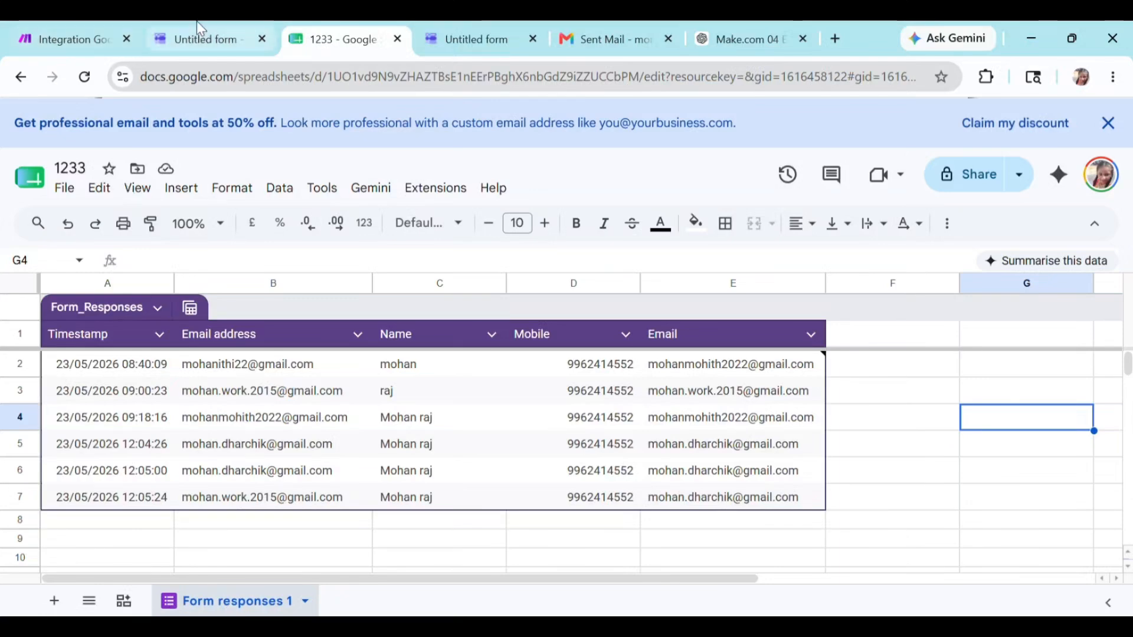
left_click(59, 39)
scroll(435, 480, "down", 5)
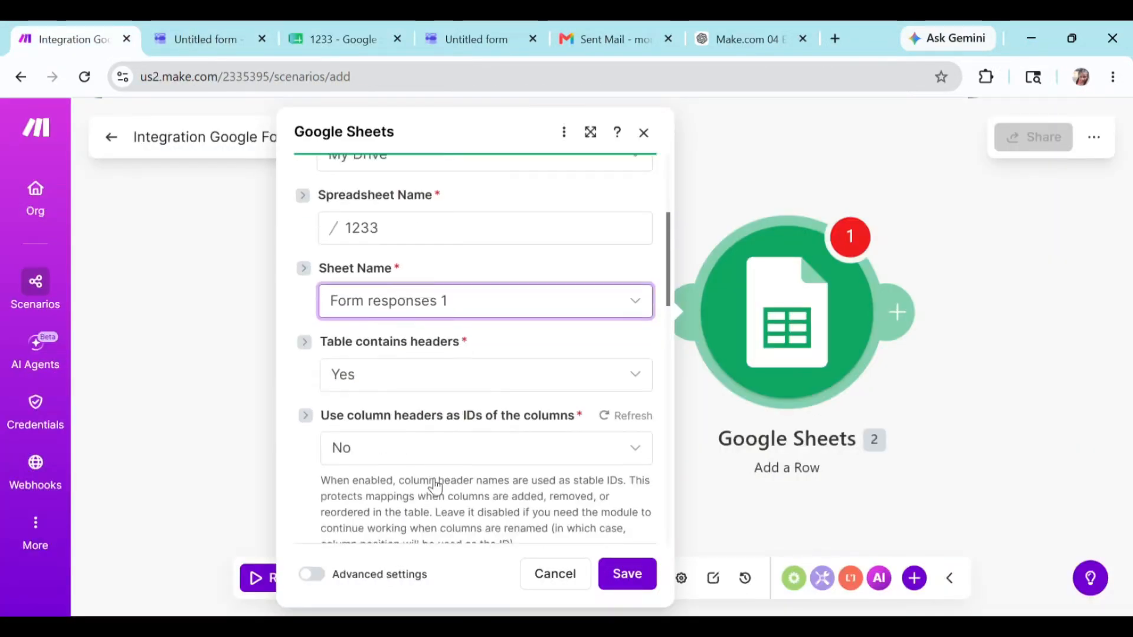
scroll(438, 465, "down", 2)
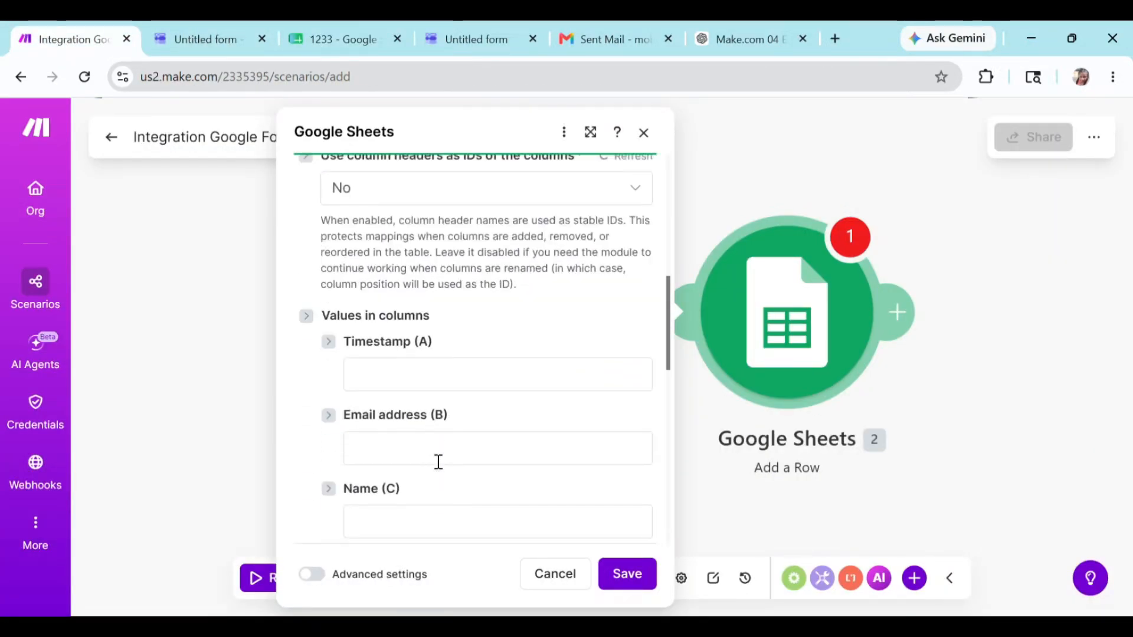
scroll(437, 442, "down", 2)
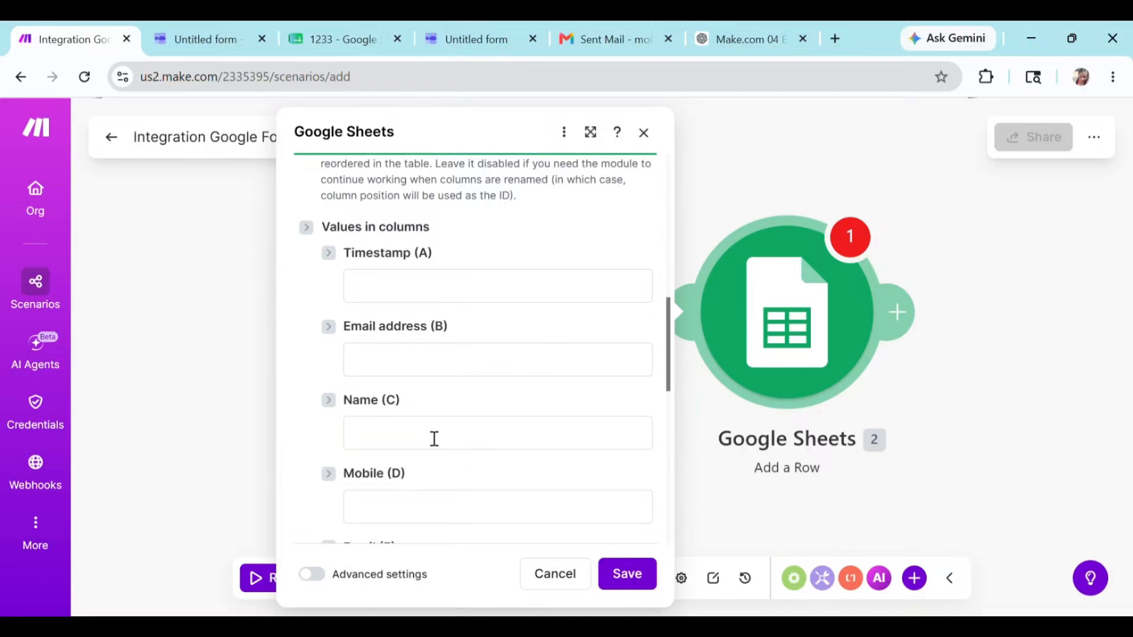
Step: Save the Add a Row module without column mappings and run the scenario once
left_click(416, 357)
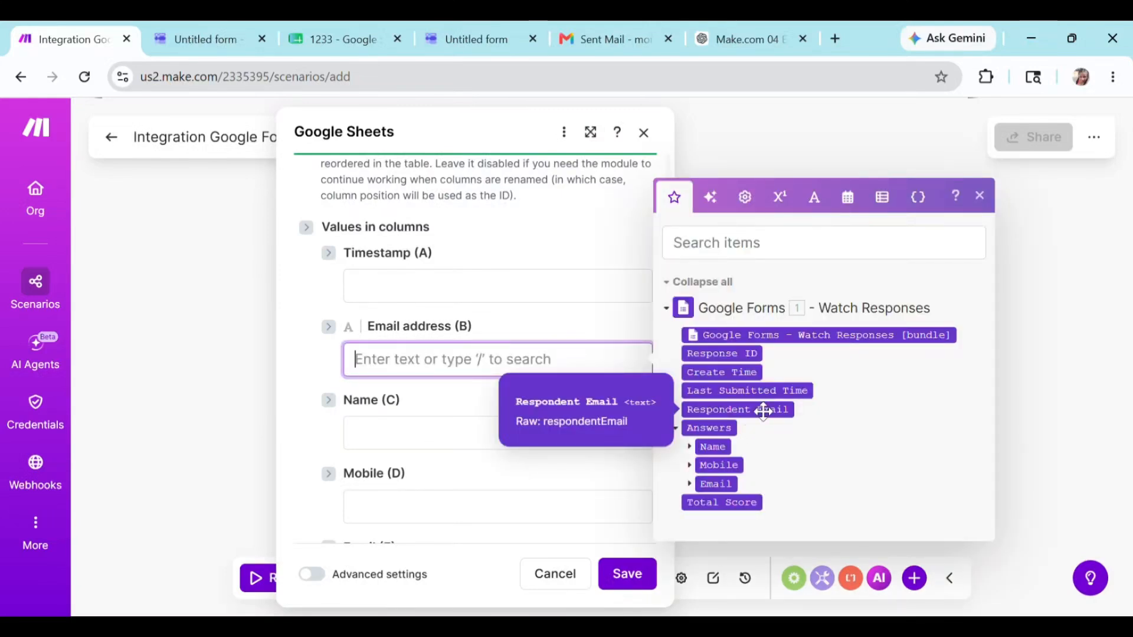
left_click(994, 199)
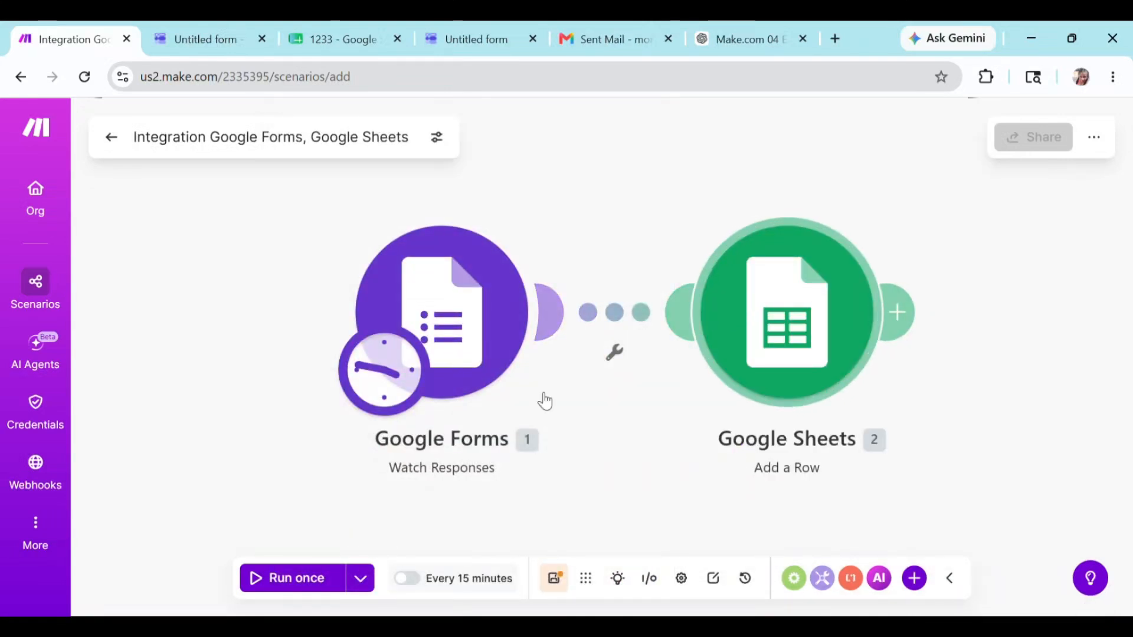
left_click(307, 578)
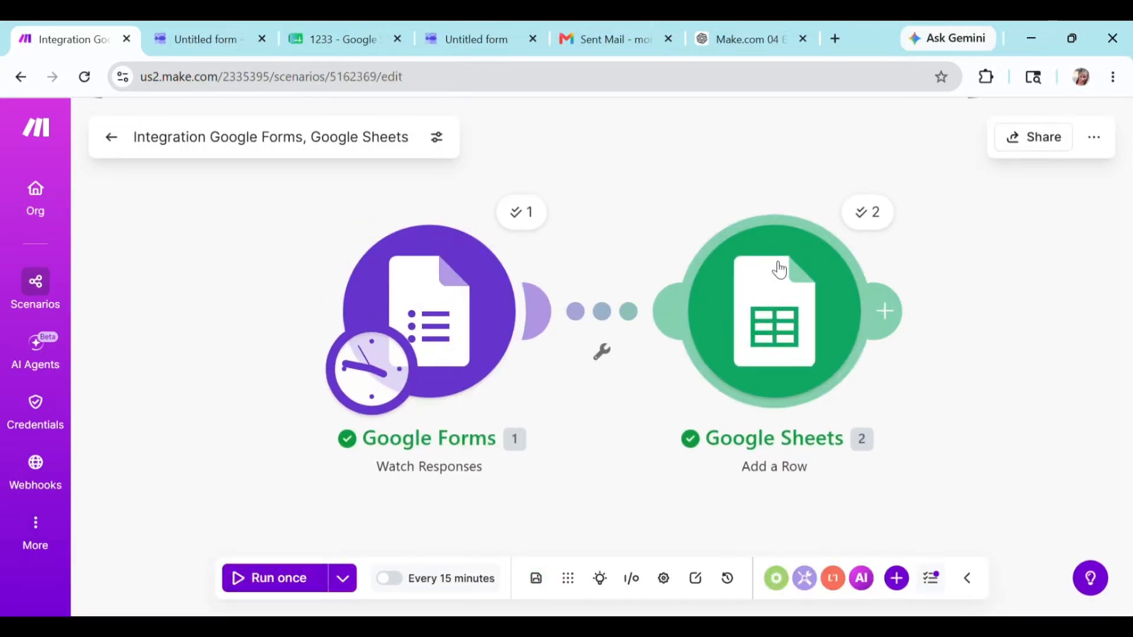
right_click(780, 269)
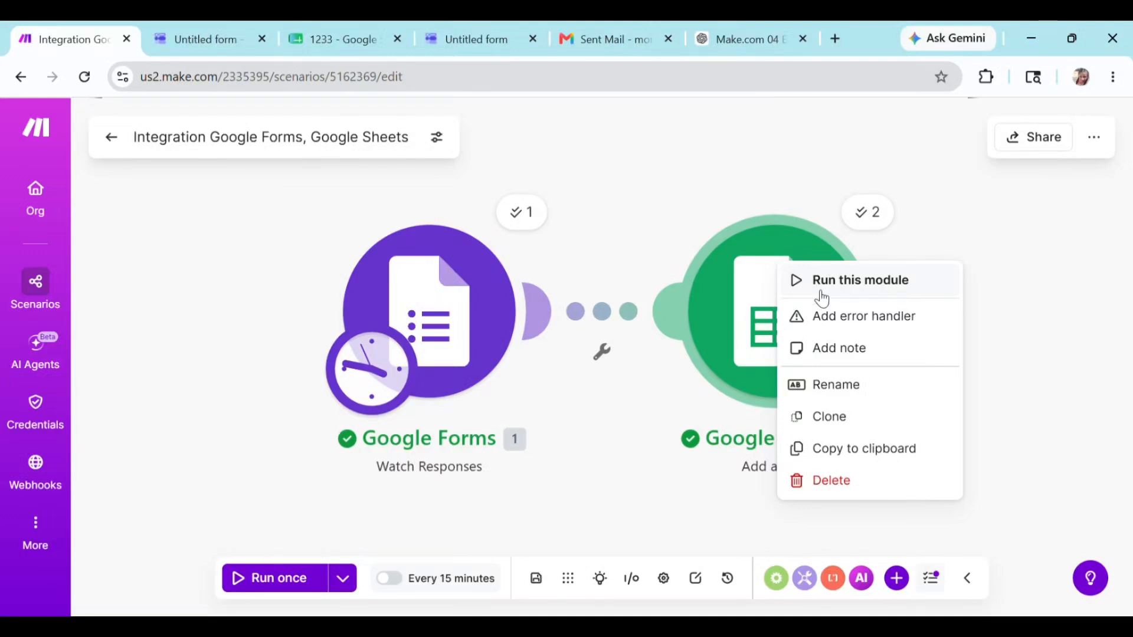
left_click(1033, 285)
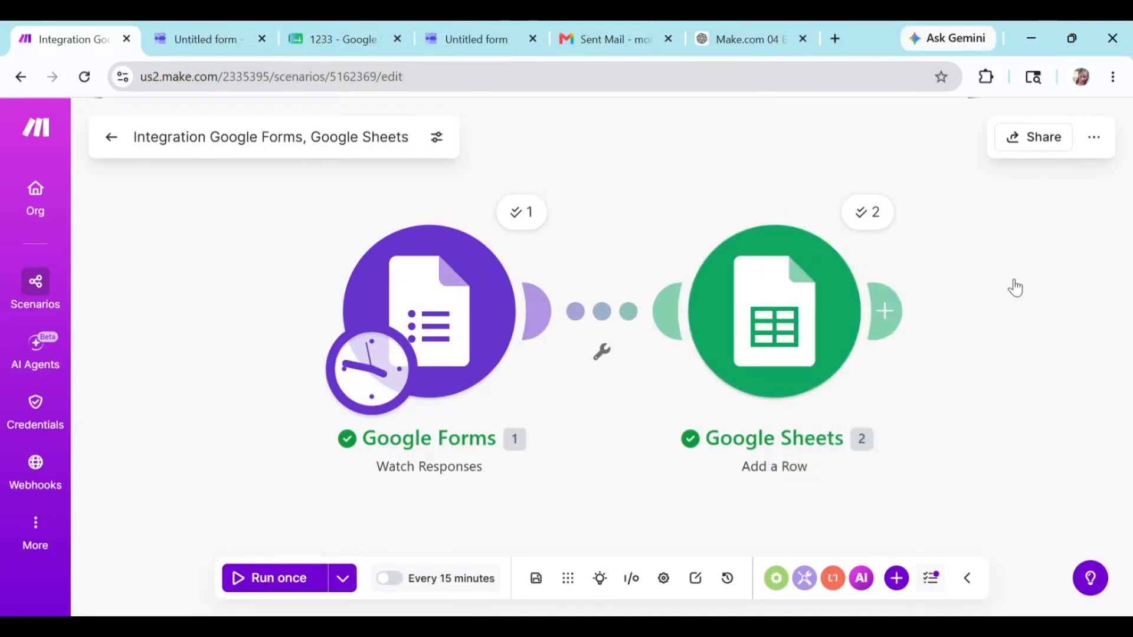
Step: In the Add a Row module, map Email address (B) to Respondent Email and Name (C) to the Name text answer's value
left_click(851, 265)
left_click(397, 329)
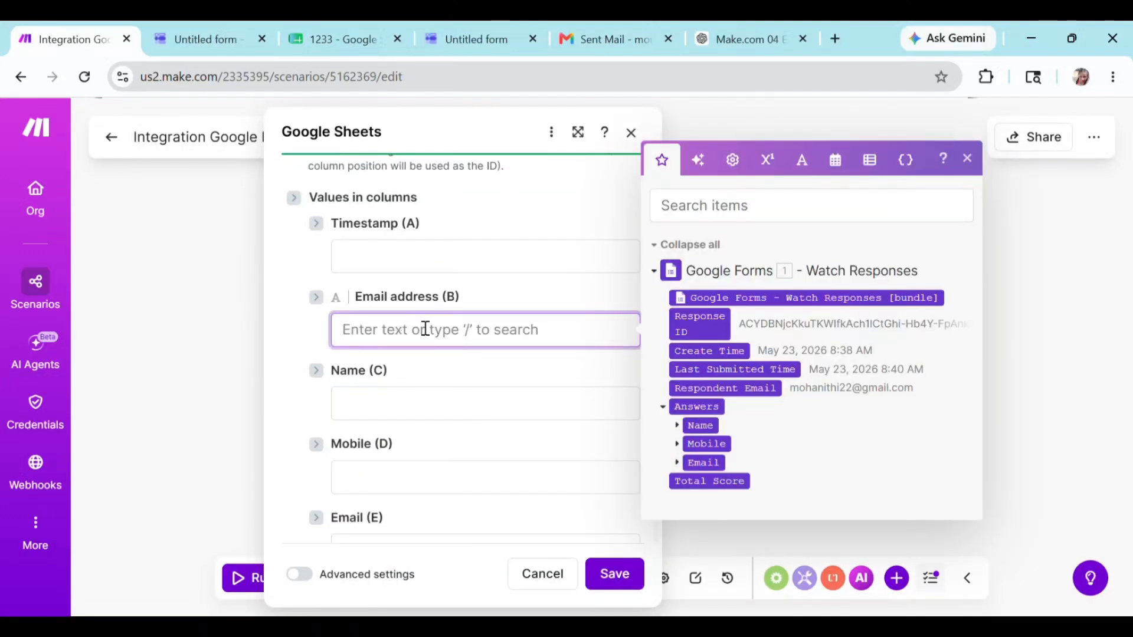
left_click(750, 388)
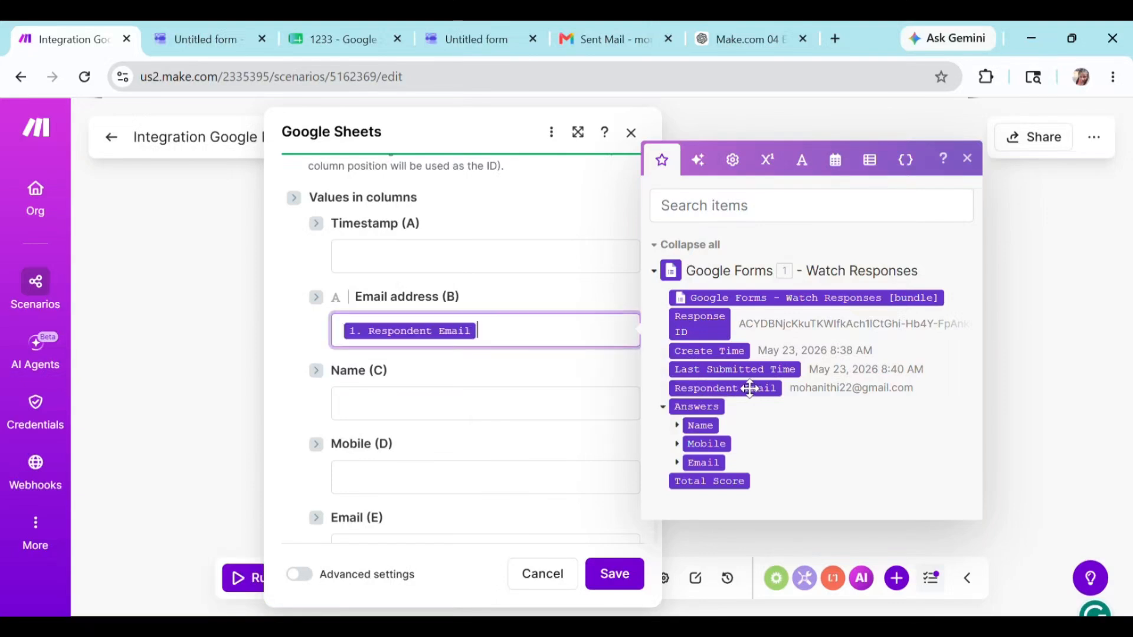
left_click(407, 414)
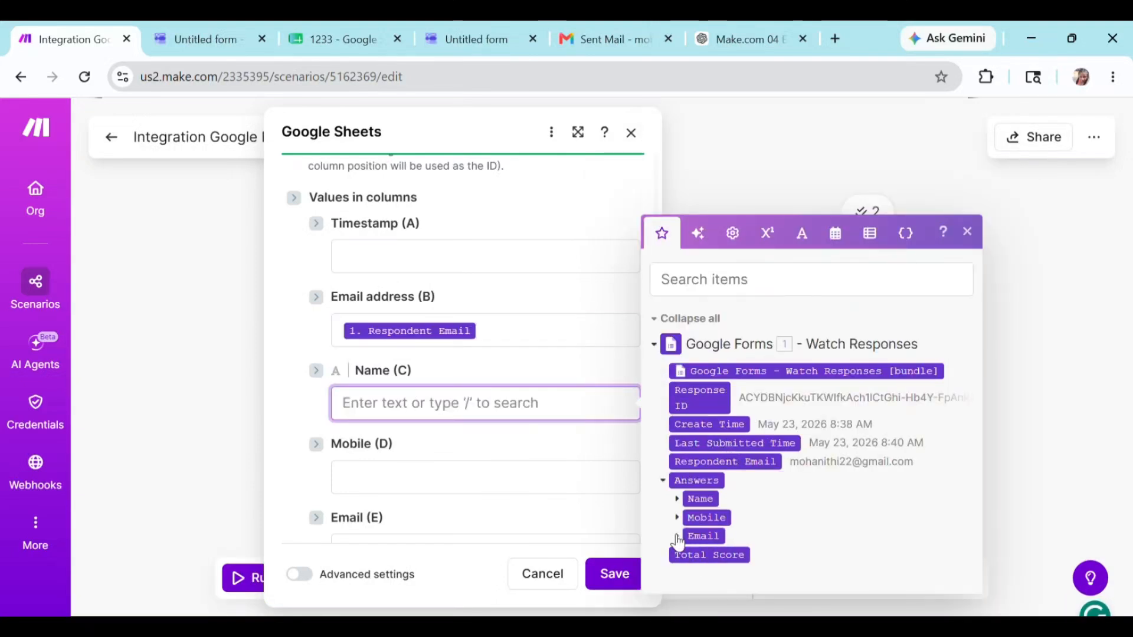
left_click(677, 499)
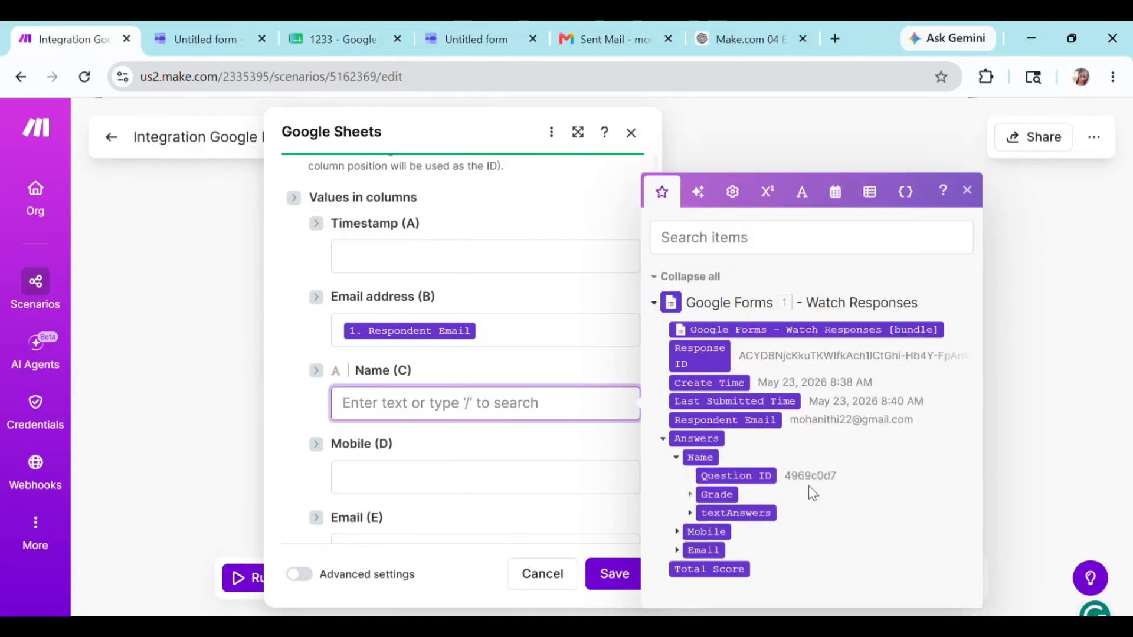
left_click(690, 513)
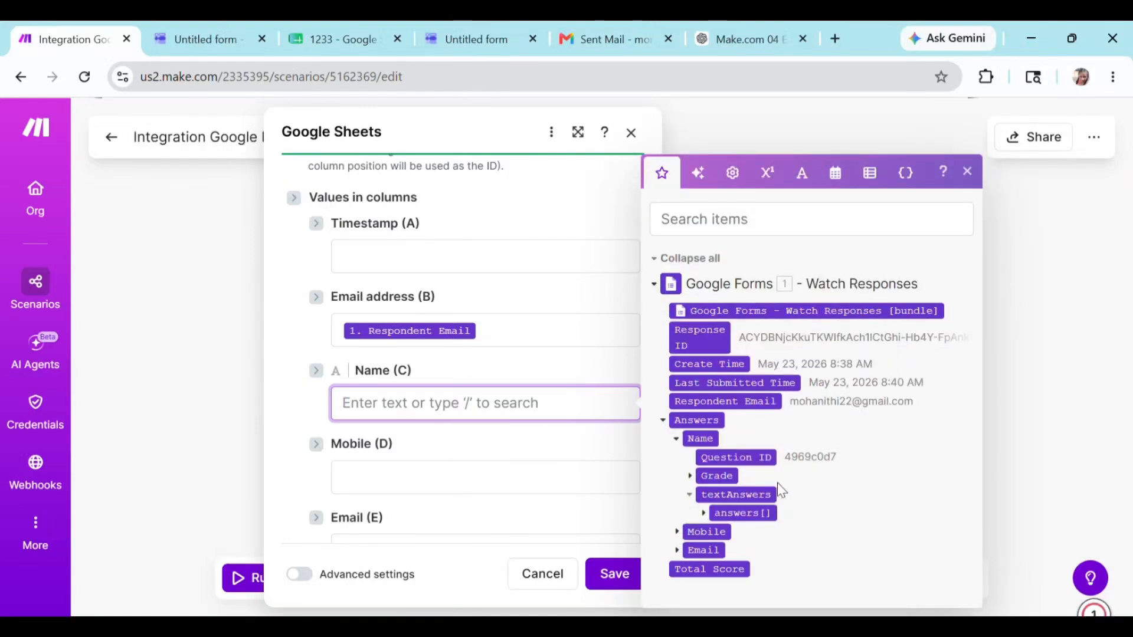
left_click(703, 514)
left_click(756, 513)
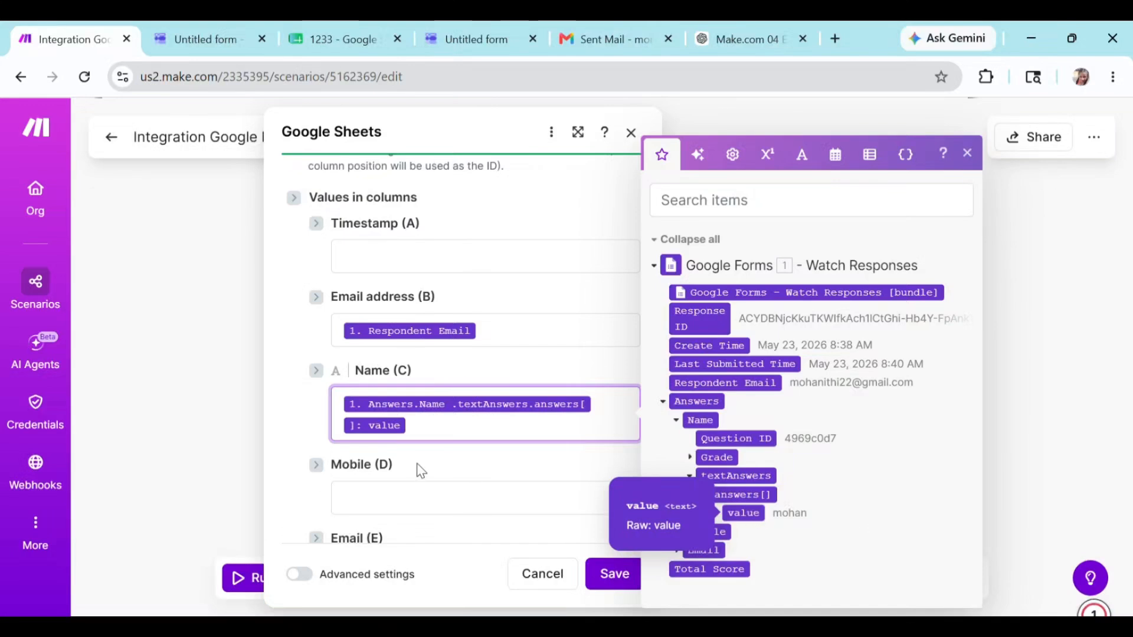
Step: Map the Mobile (D) column to the value inside the Google Forms Mobile text answers
left_click(421, 495)
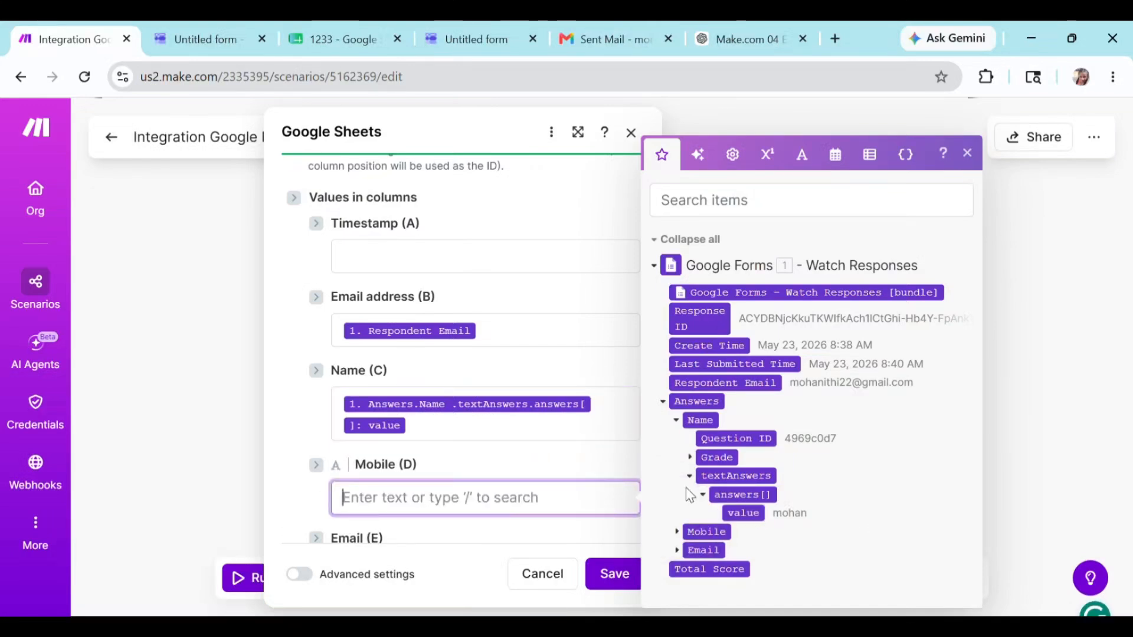
left_click(678, 532)
left_click(691, 541)
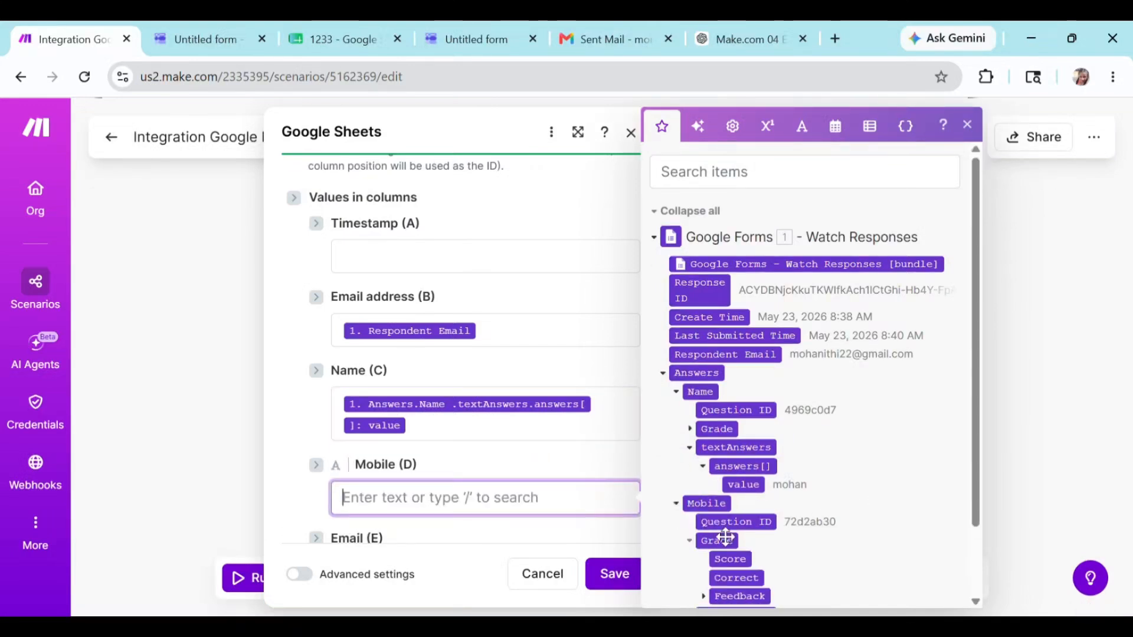
scroll(731, 528, "down", 1)
left_click(698, 532)
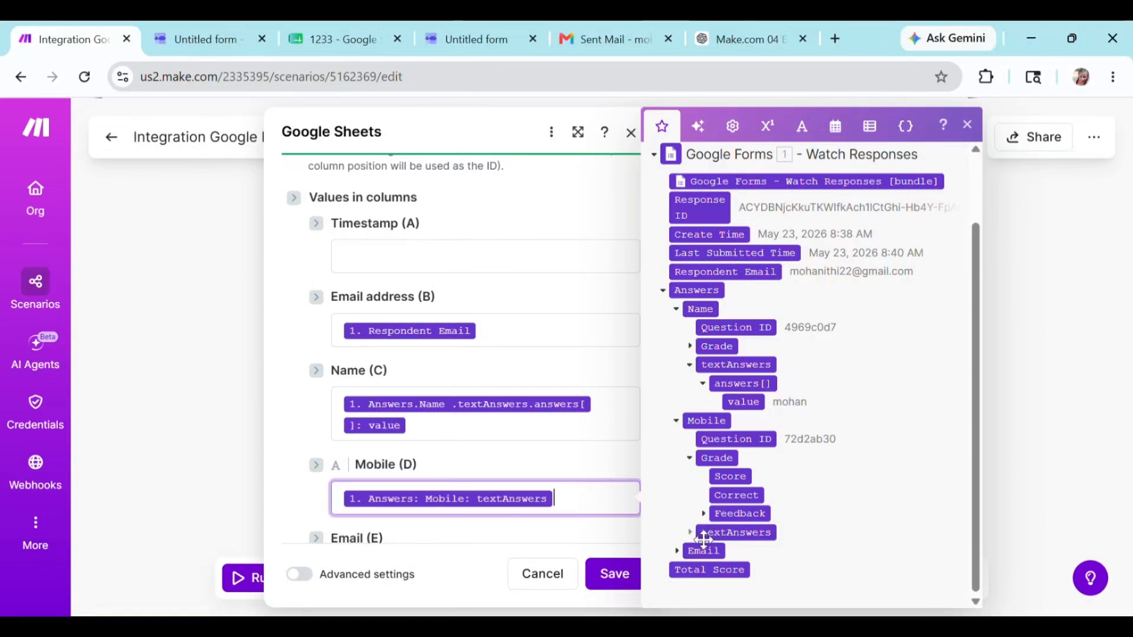
key("BackSpace")
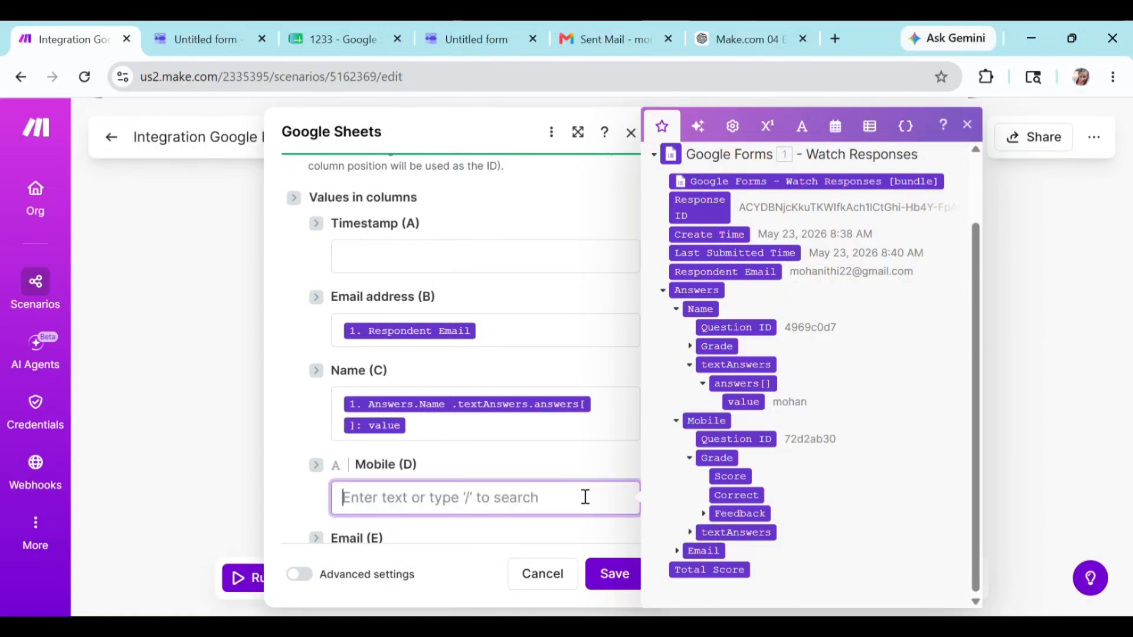
left_click(689, 533)
left_click(704, 551)
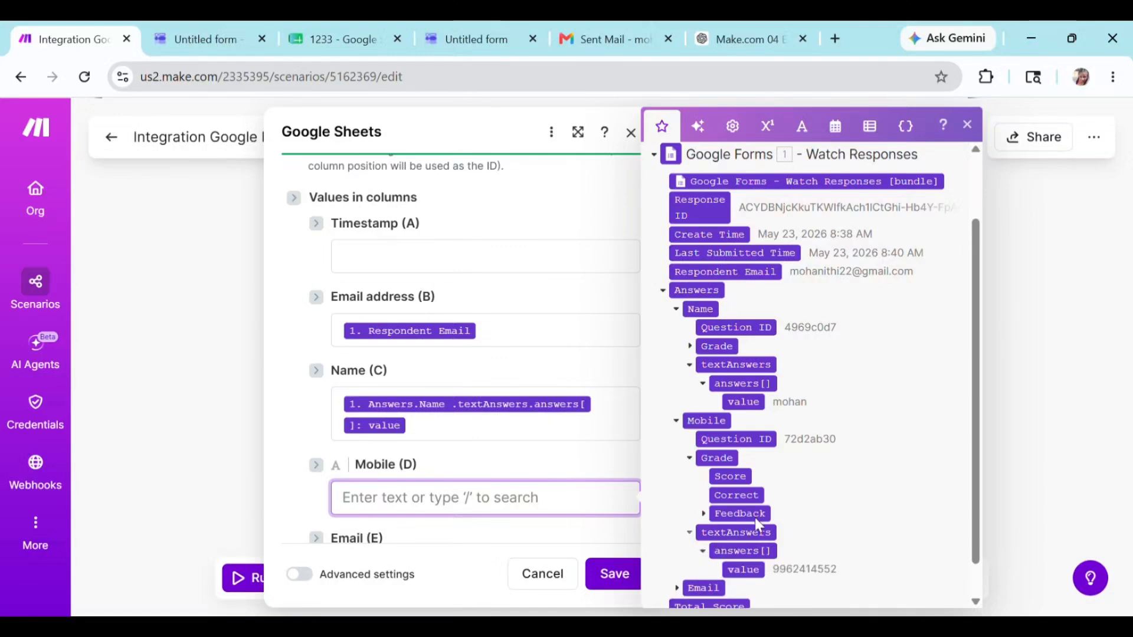
scroll(738, 543, "down", 1)
left_click(748, 534)
Step: Check the remaining fields of the Add a Row module and save its column mappings
scroll(488, 435, "down", 5)
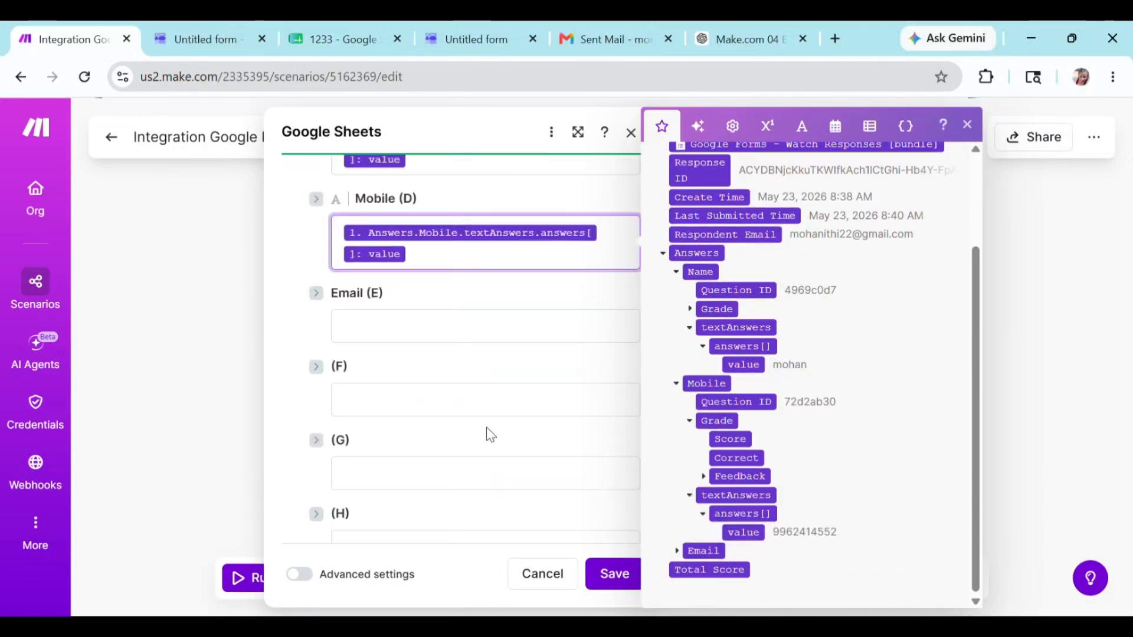
left_click(408, 334)
scroll(584, 331, "up", 10)
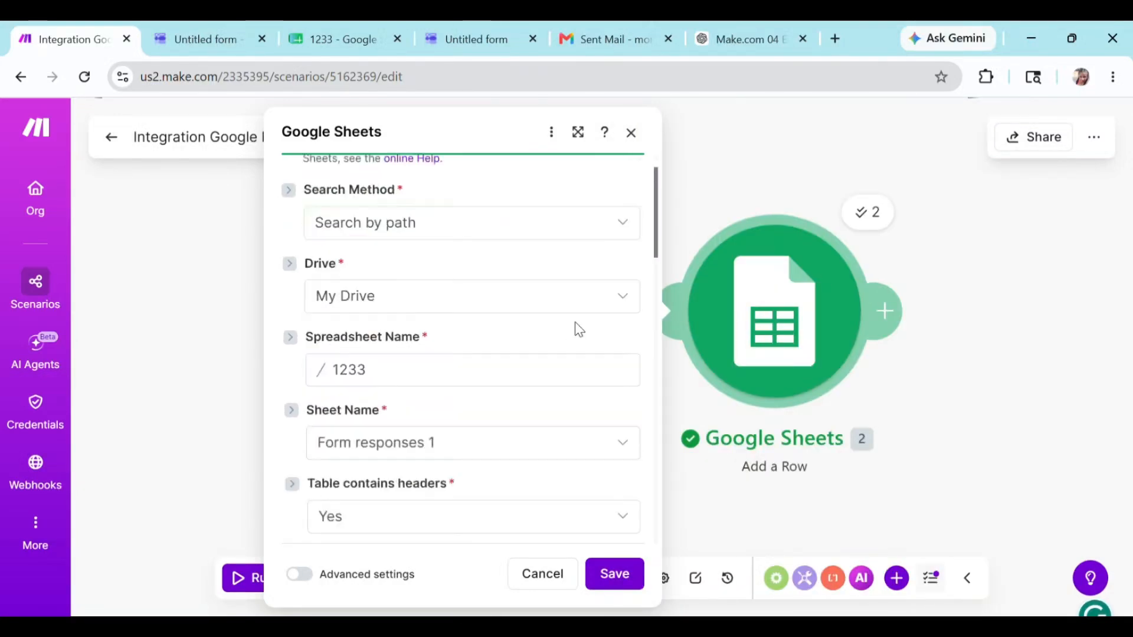
scroll(584, 413, "down", 15)
left_click(614, 573)
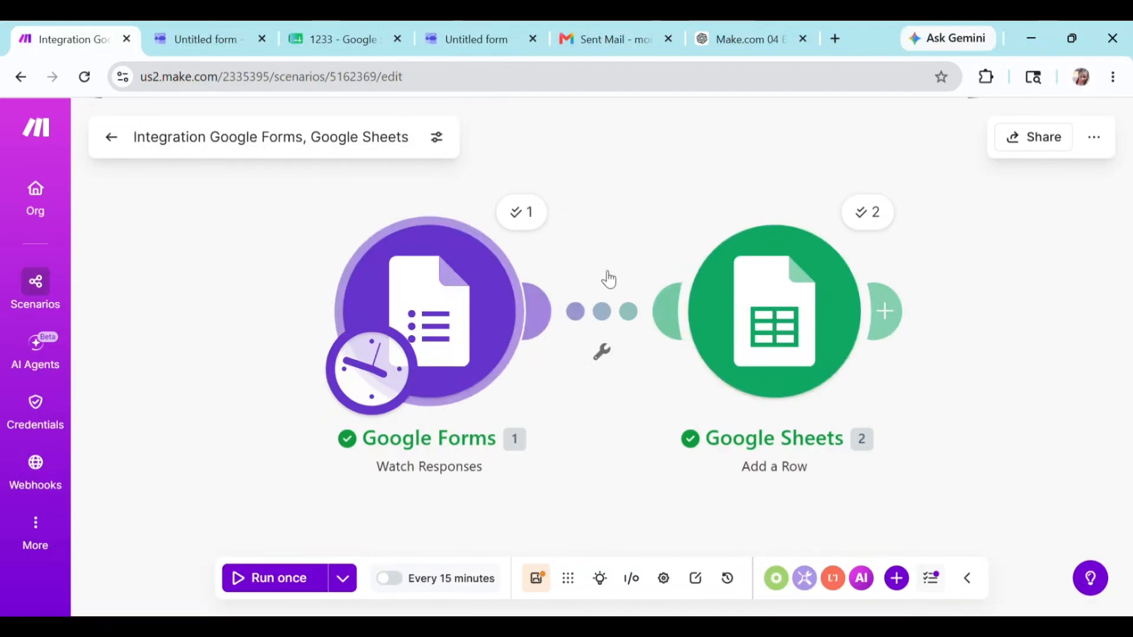
Step: Add a Gmail Send an email module after the Google Sheets module
mouse_move(886, 313)
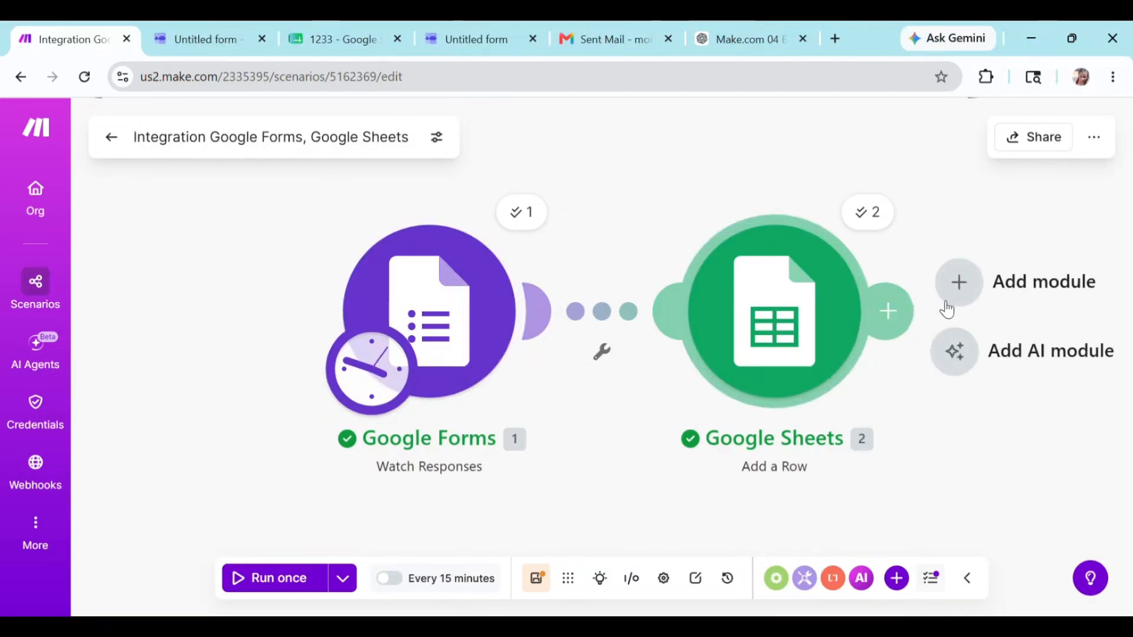
left_click(980, 293)
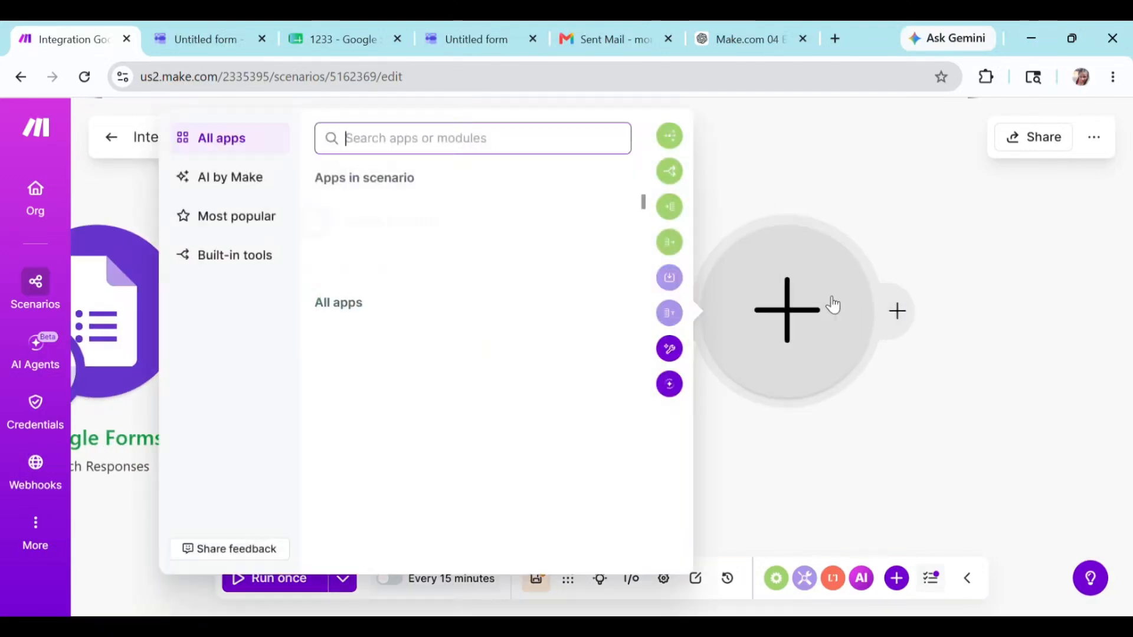
type("mail")
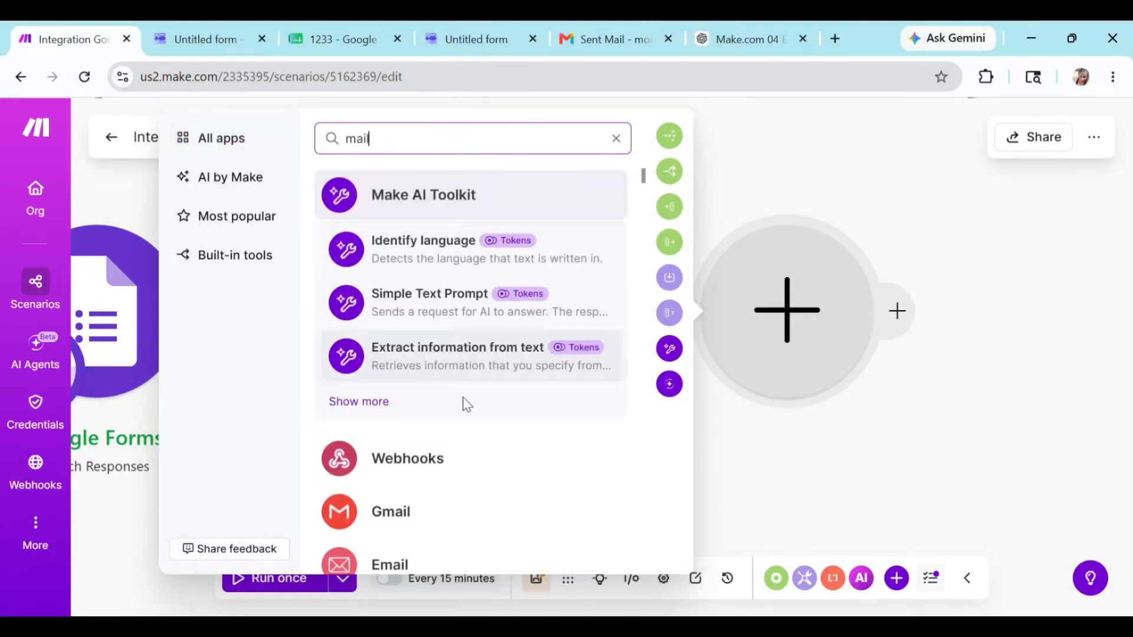
left_click(379, 522)
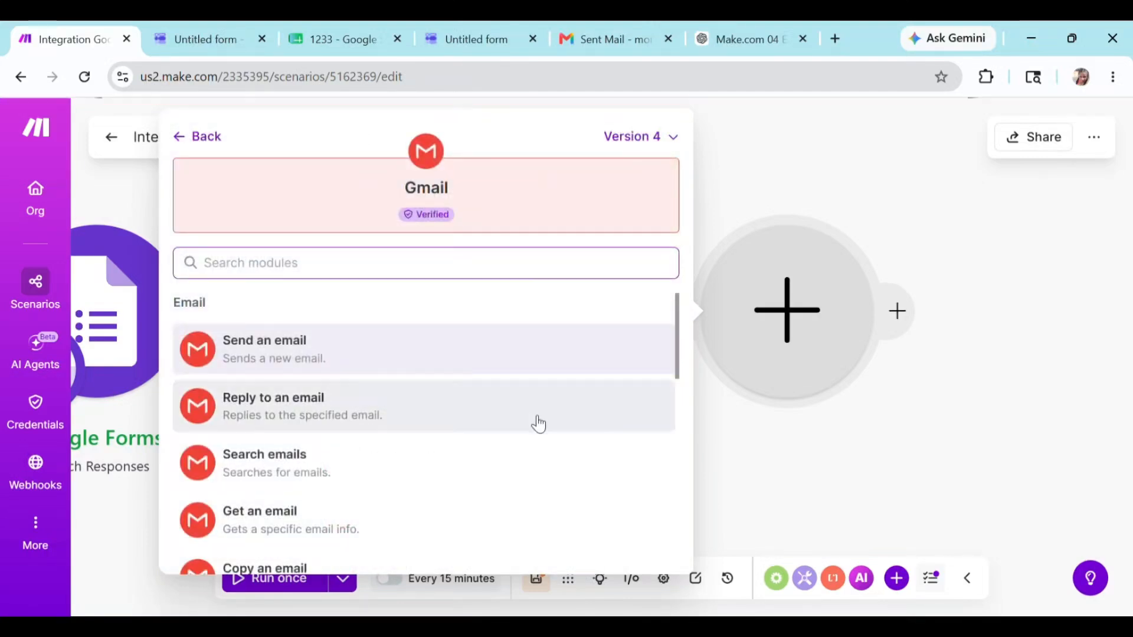
left_click(298, 357)
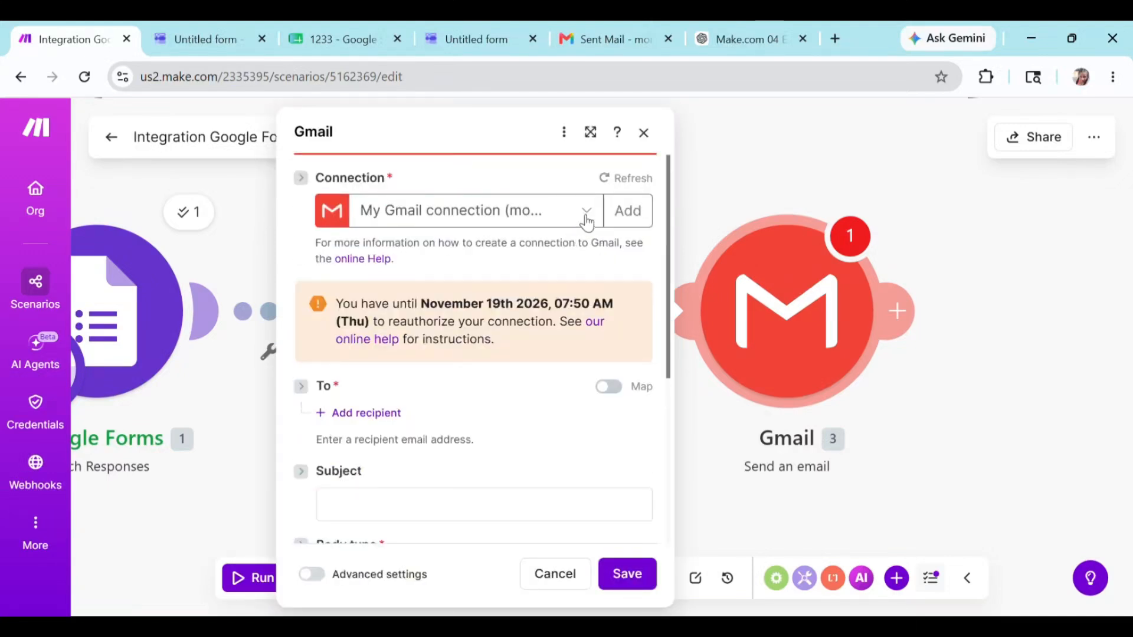
Step: Keep the existing Gmail connection and add a recipient mapped to the Google Forms Respondent Email
left_click(587, 223)
left_click(519, 239)
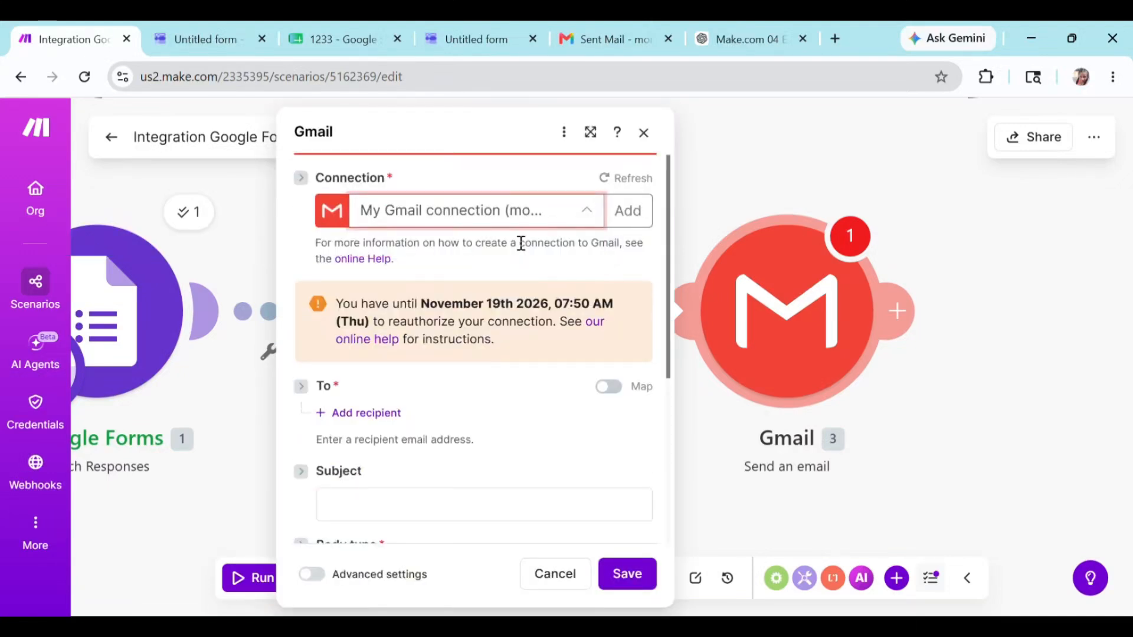
left_click(361, 422)
left_click(399, 446)
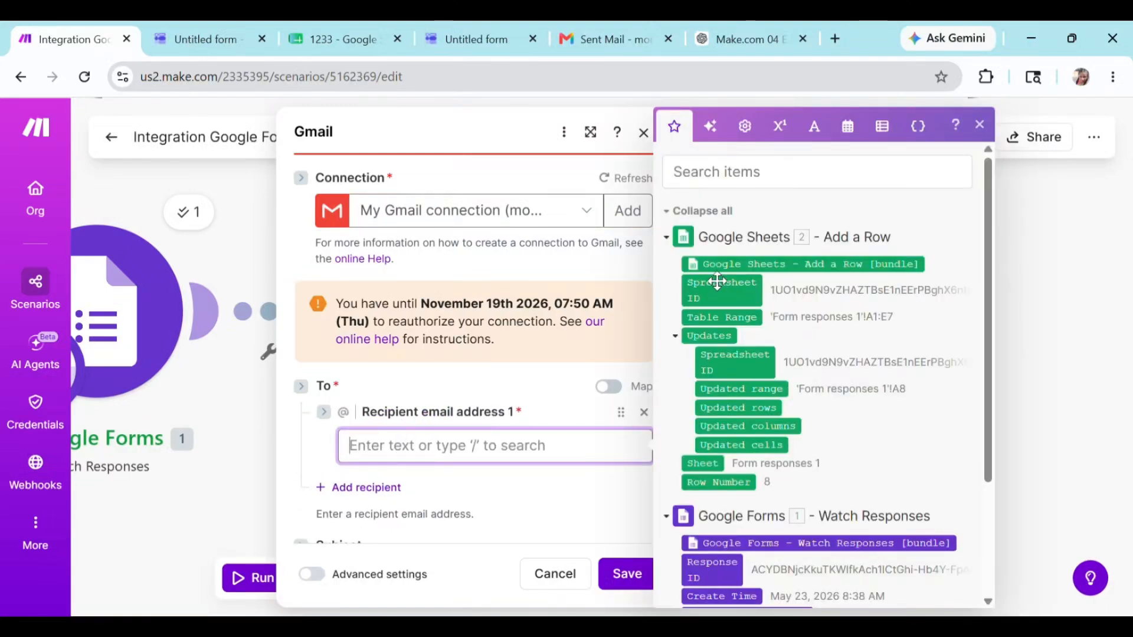
scroll(745, 416, "down", 3)
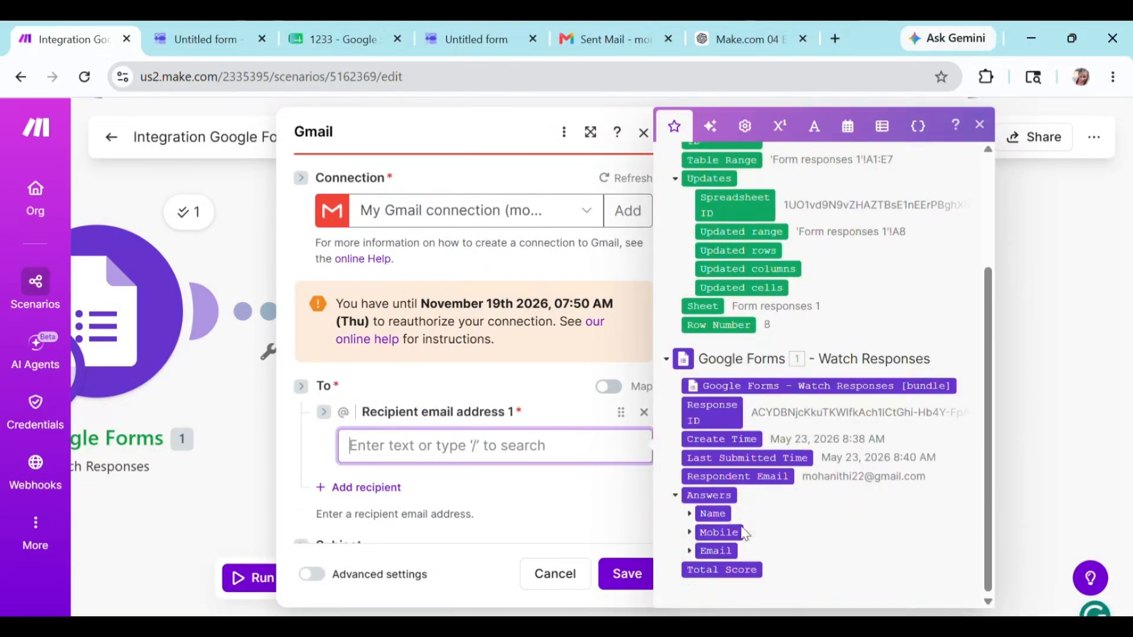
left_click(757, 477)
Step: Set the email subject to "thanks for cantact"
scroll(469, 443, "down", 2)
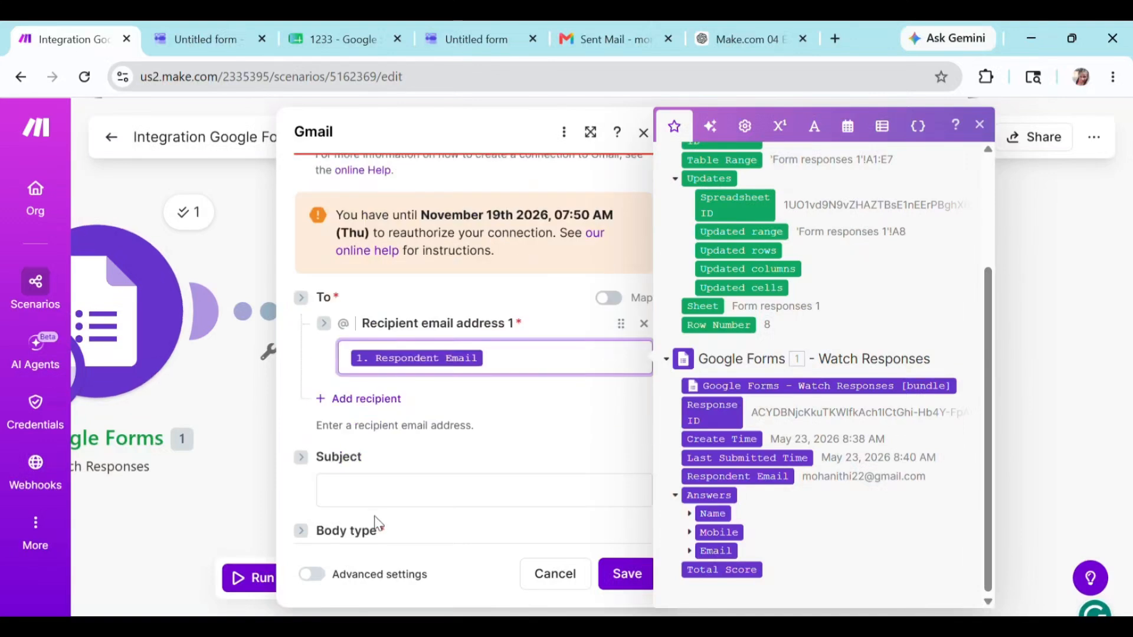
left_click(368, 493)
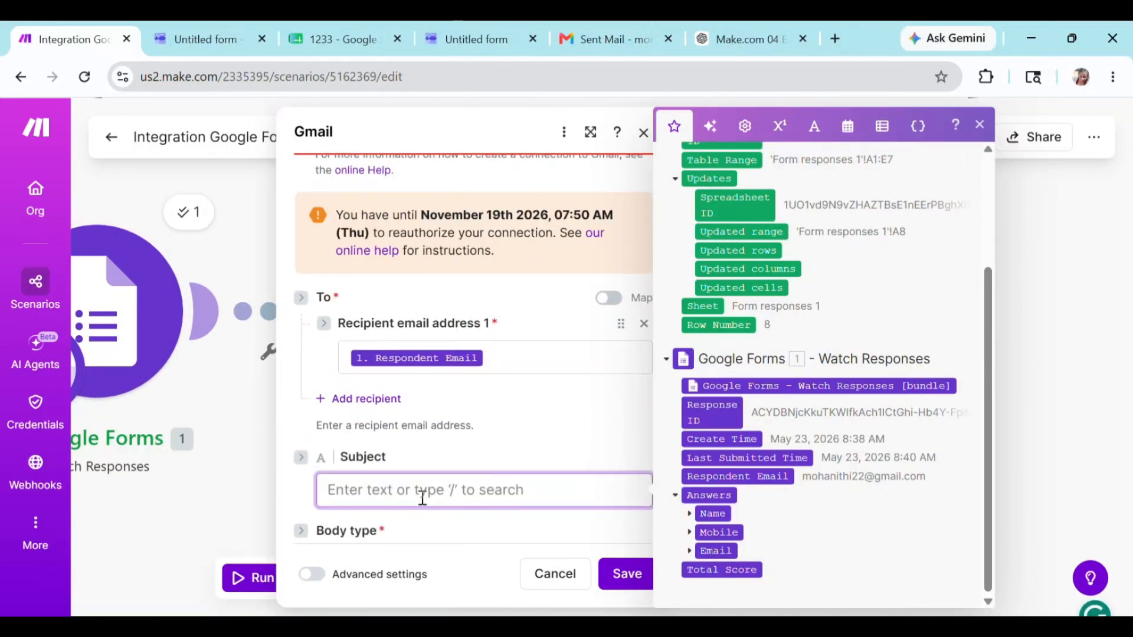
type("thanks for cantact")
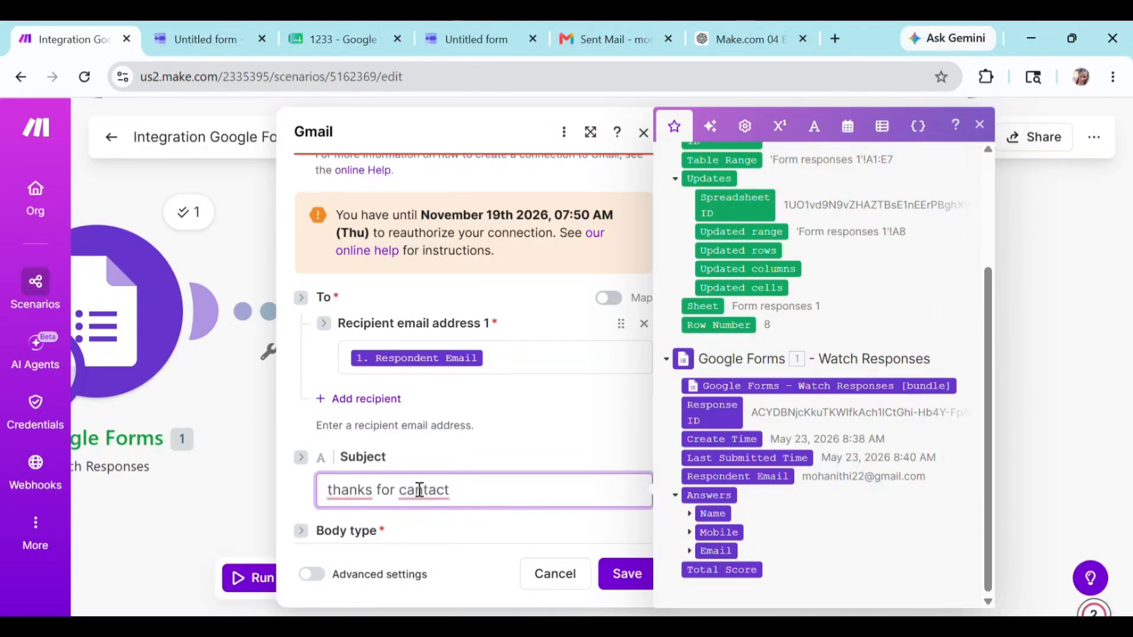
Step: Copy the form submission reply from "Hi {{Name}}" to "Your Team" in ChatGPT and paste it as the Gmail module's text body content
scroll(420, 490, "down", 5)
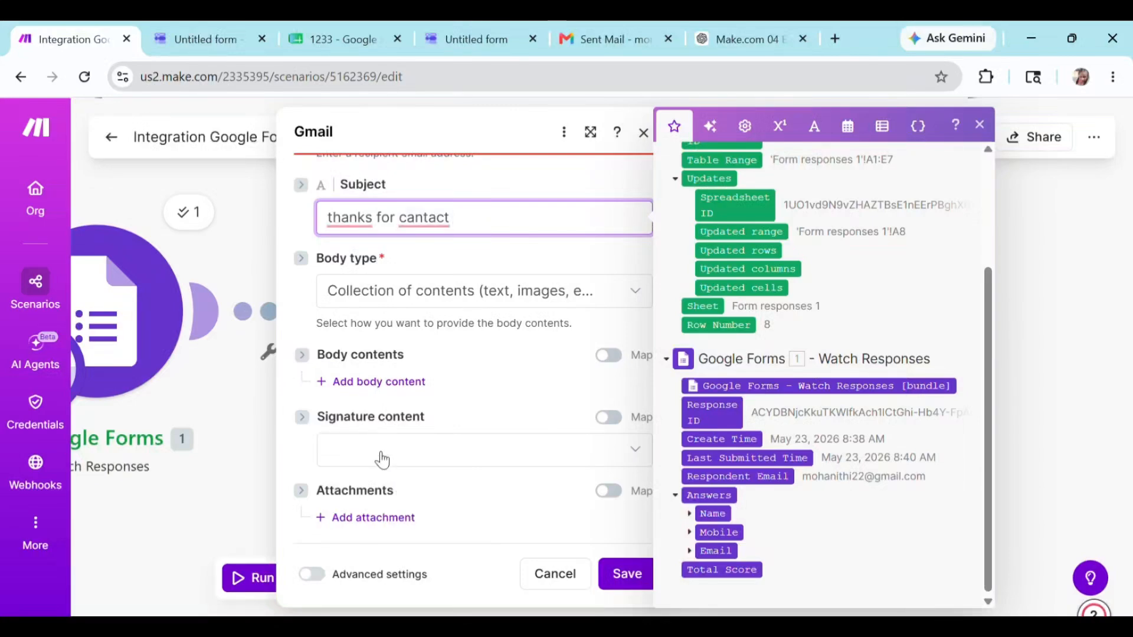
key("ctrl+9")
left_click_drag(382, 276, 458, 504)
key("ctrl+c")
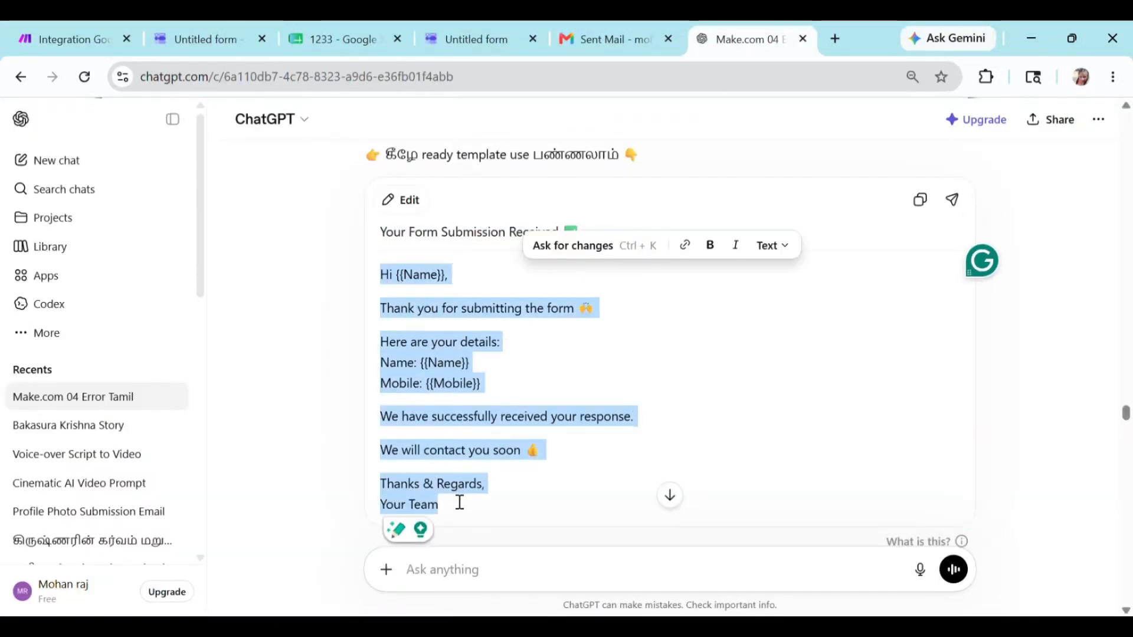
left_click(85, 41)
left_click(412, 454)
key("ctrl+v")
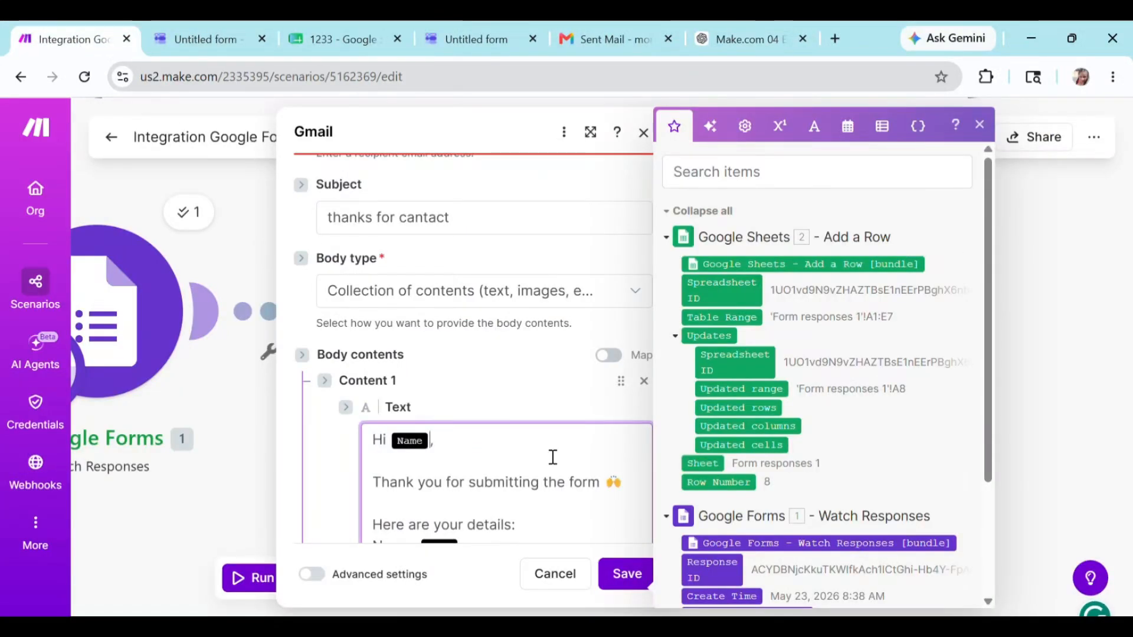
Step: Replace the Name placeholders in the greeting and the Name line of the email body with the Google Forms Name answer value
key("BackSpace")
scroll(691, 448, "down", 3)
left_click(688, 516)
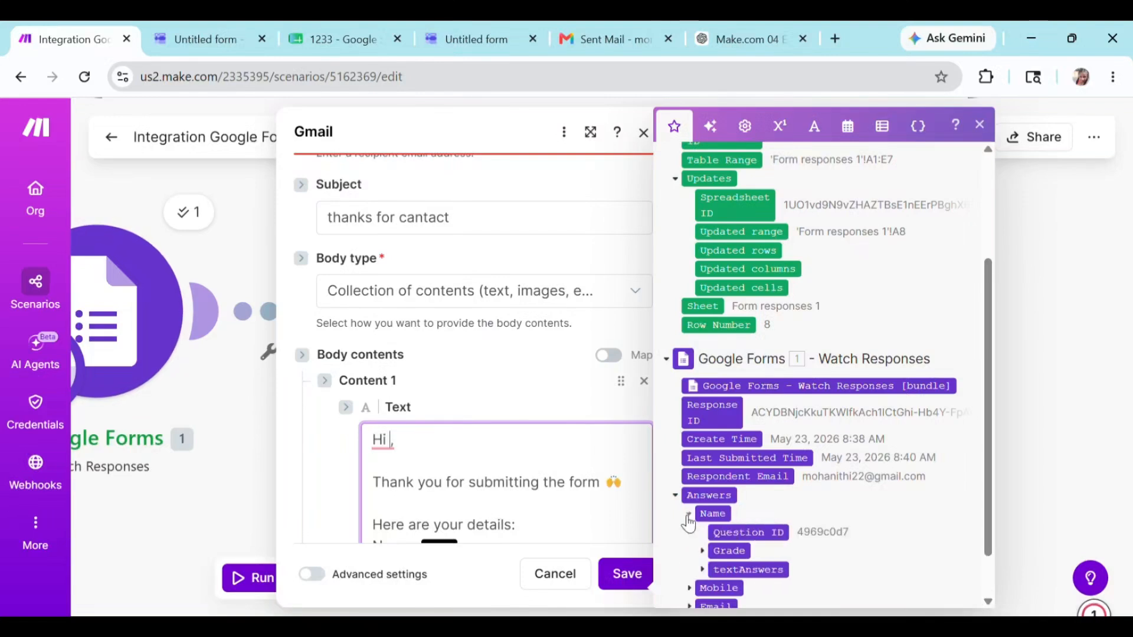
scroll(689, 522, "down", 1)
left_click(702, 514)
left_click(779, 529)
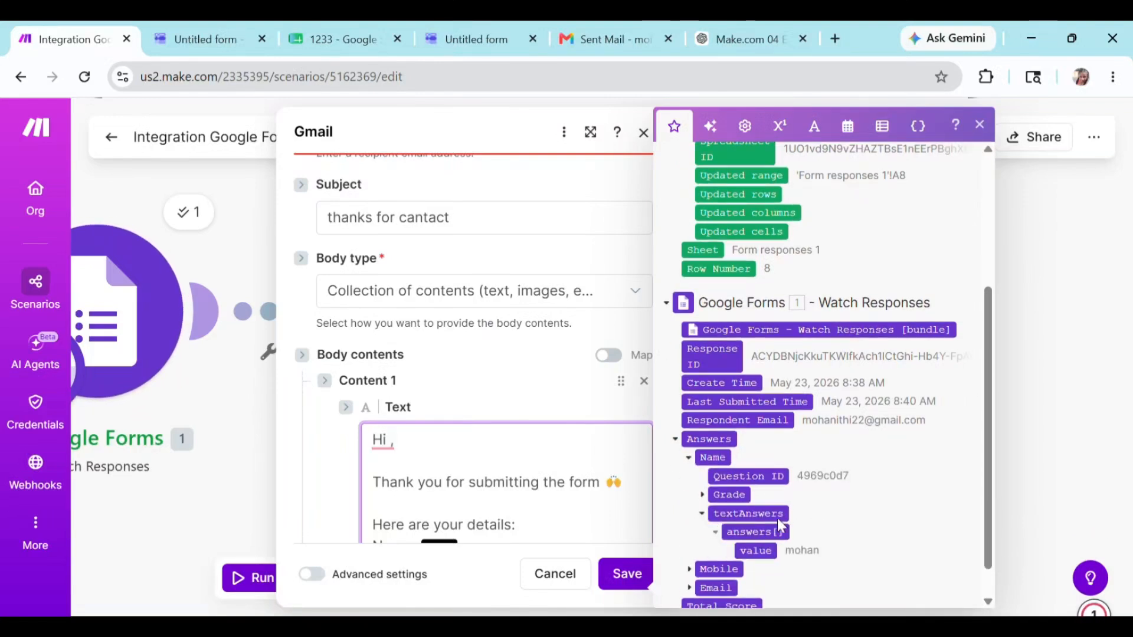
scroll(779, 526, "down", 1)
left_click(755, 514)
scroll(450, 472, "down", 2)
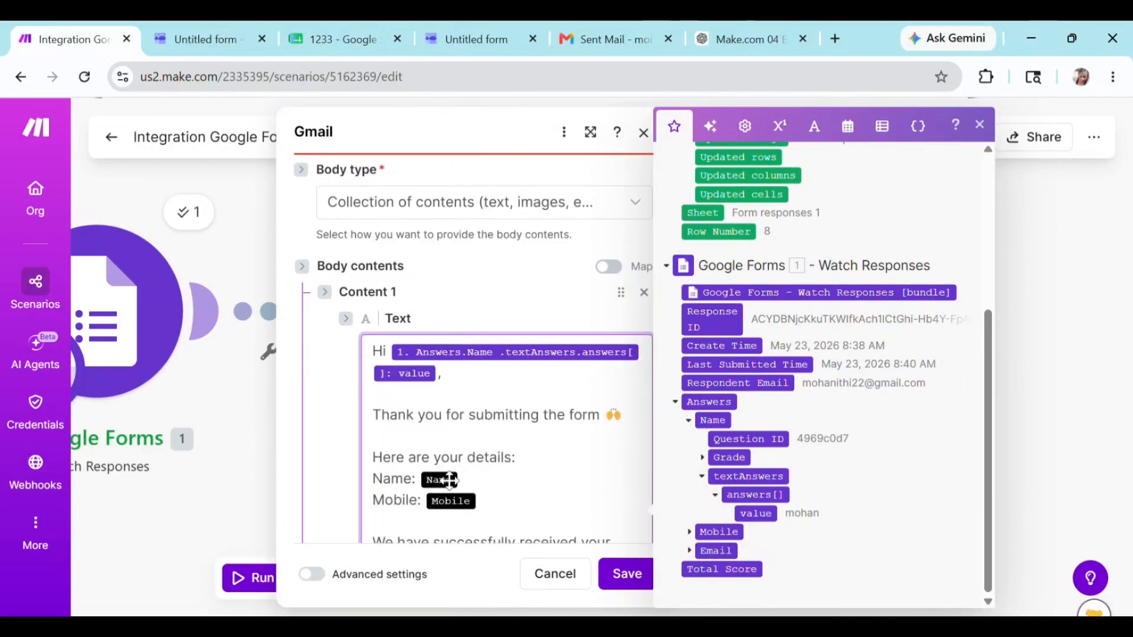
left_click(473, 480)
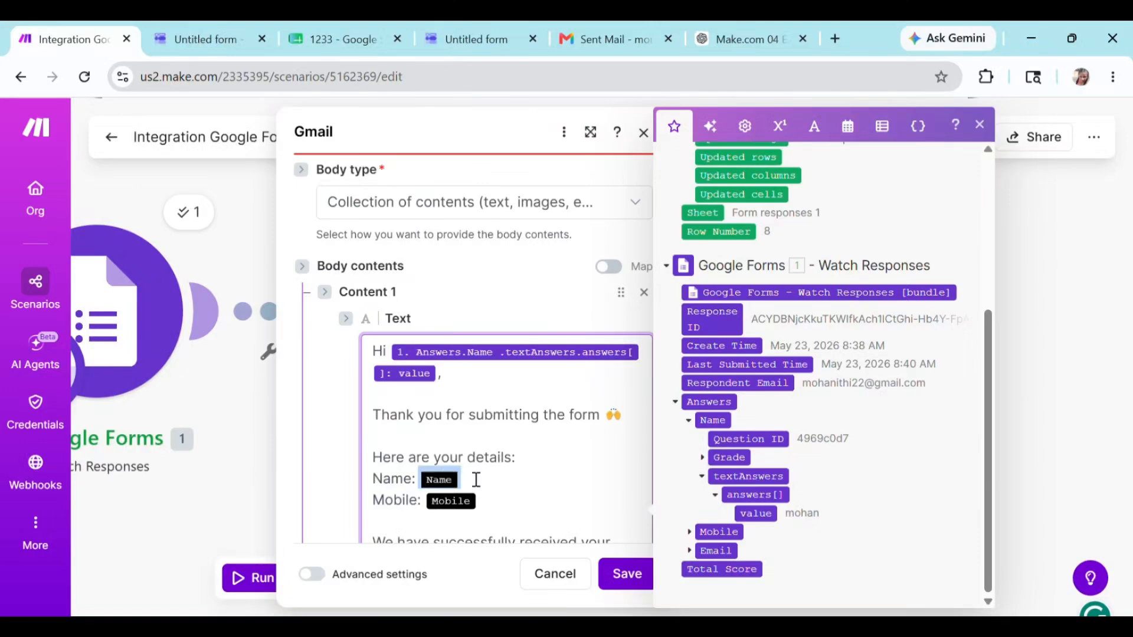
key("BackSpace")
left_click(756, 513)
Step: Delete the placeholder on the Mobile line of the email body and run the scenario once
scroll(457, 496, "down", 3)
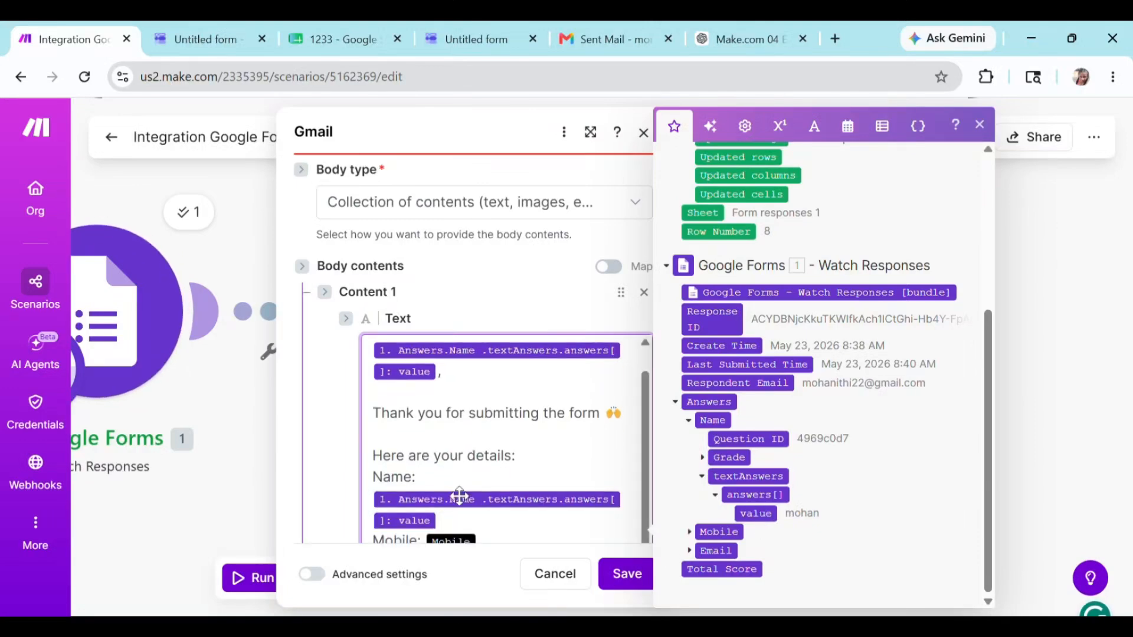
left_click(493, 364)
key("BackSpace")
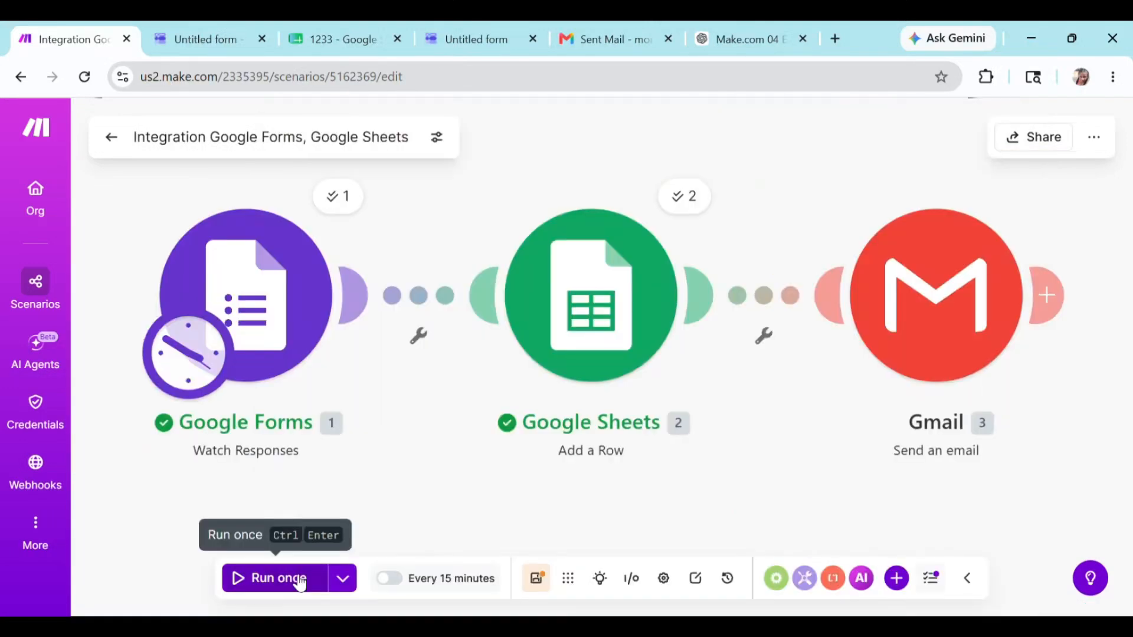
left_click(300, 581)
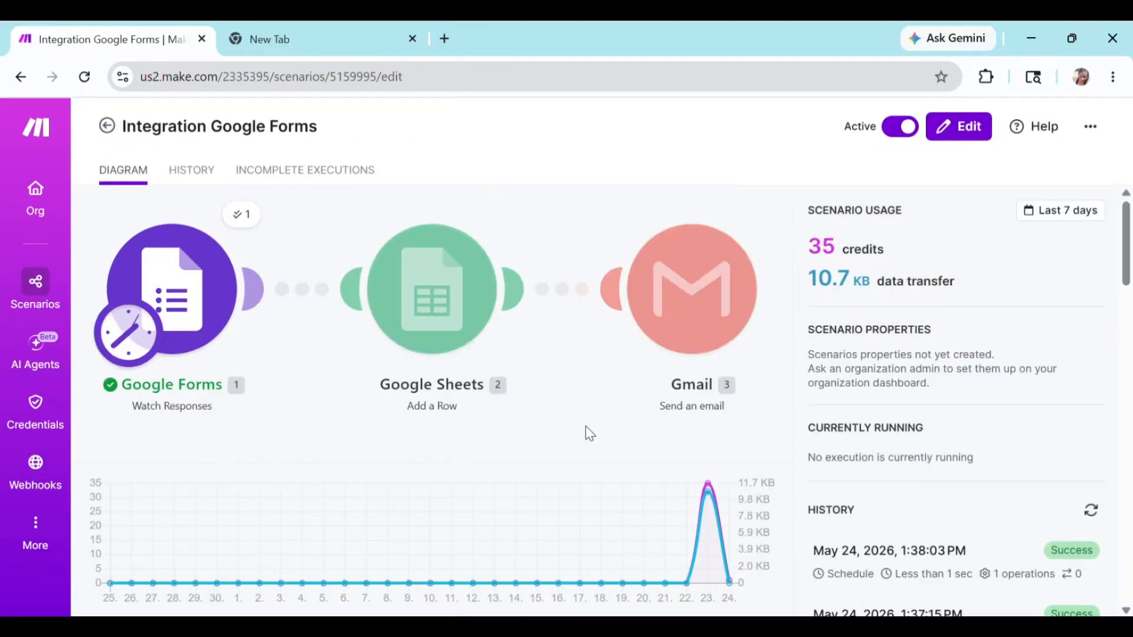
Step: Open the active Integration Google Forms scenario for editing
left_click(529, 392)
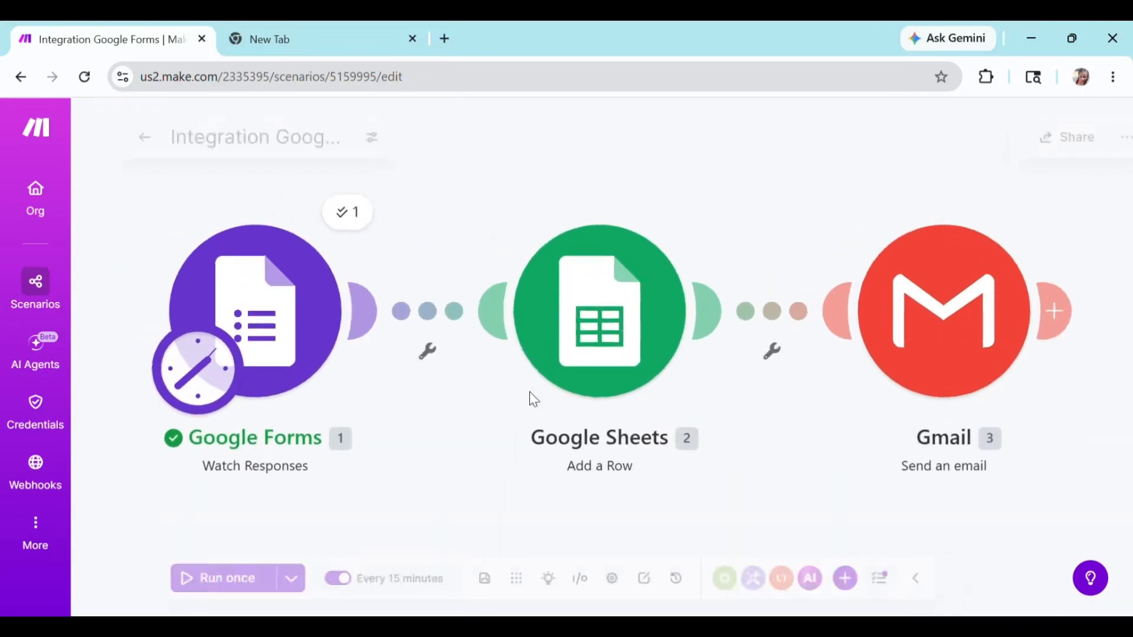